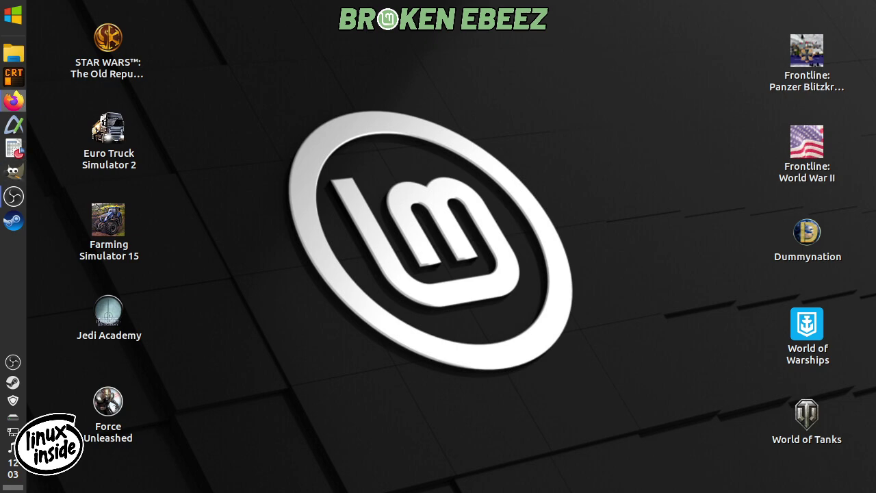
Open Firefox and play the 'Block Windows 11 Update and Stay on 23H2' YouTube video full screen.
click(13, 101)
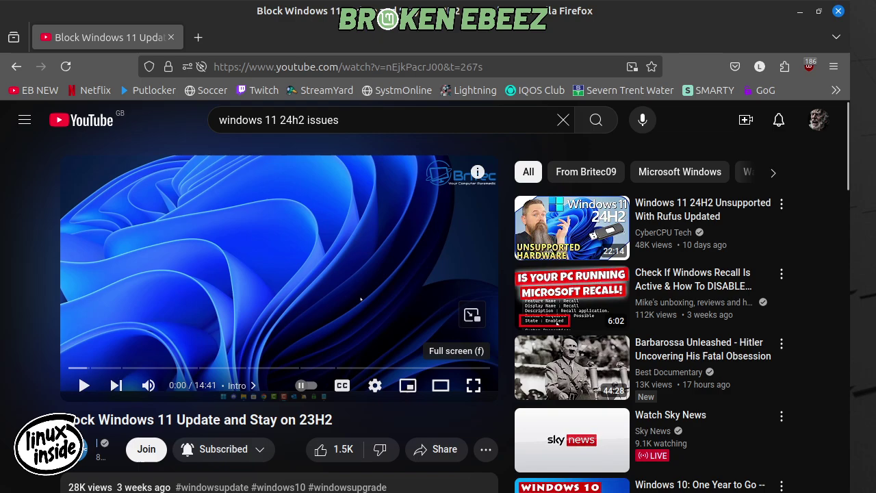
click(499, 385)
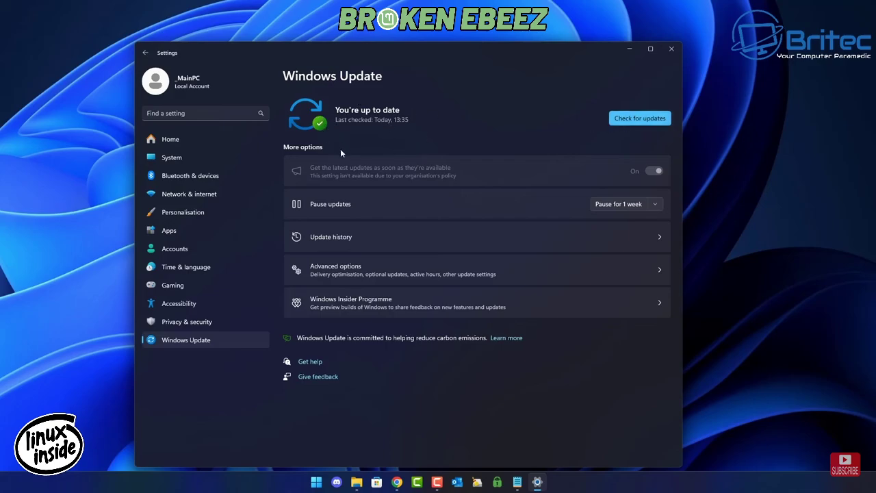
click(185, 161)
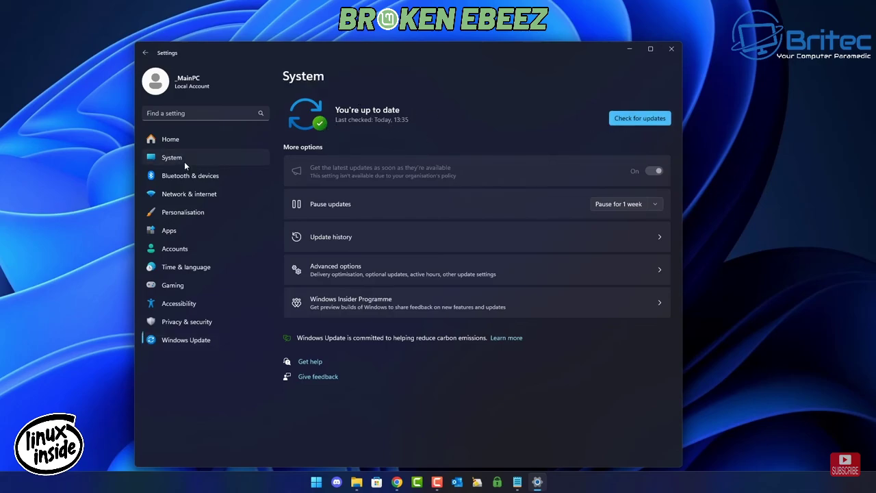
scroll(339, 423, down, 1)
scroll(336, 436, down, 2)
scroll(339, 449, down, 2)
click(339, 432)
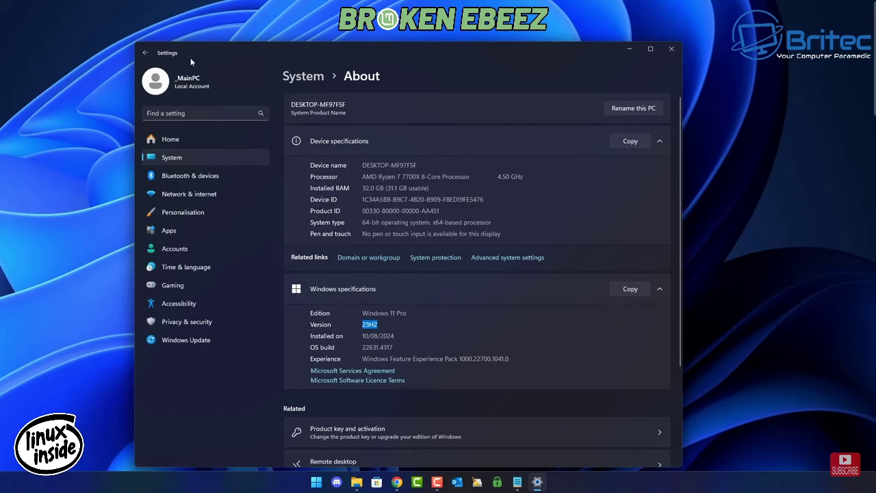
click(145, 53)
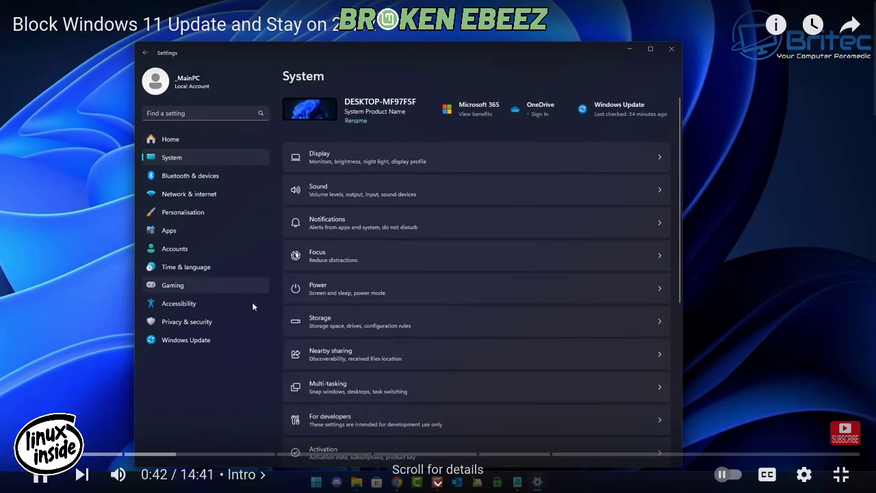
click(186, 341)
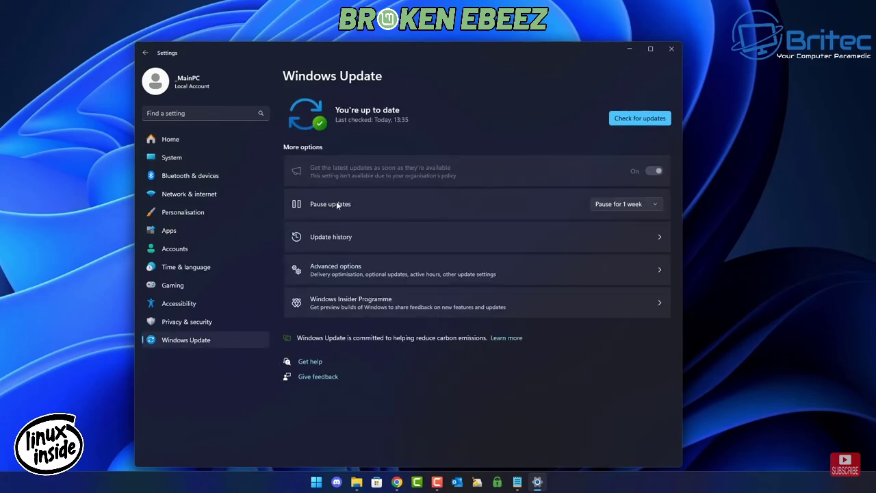
Pause Windows updates for 5 weeks, then resume them.
click(657, 203)
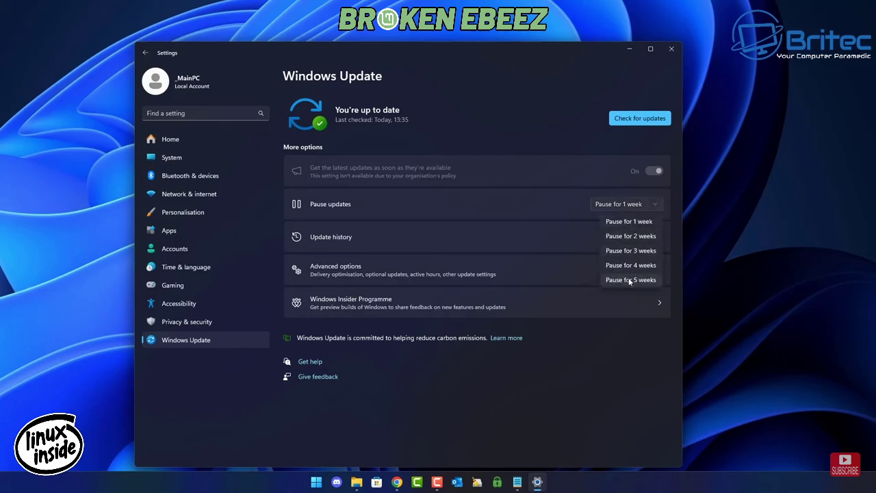
click(630, 280)
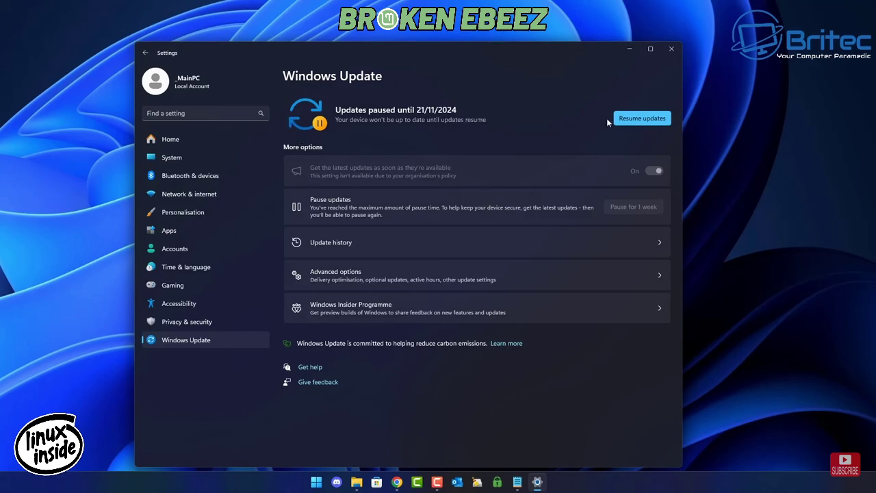
click(636, 118)
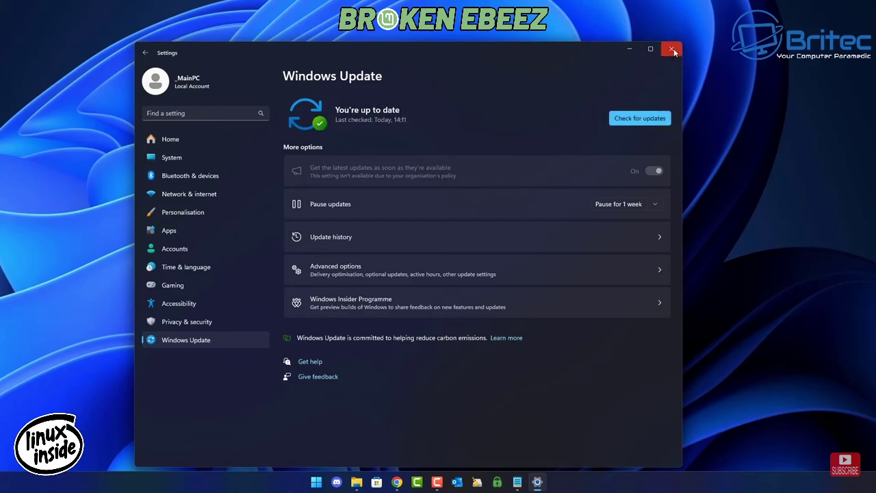
Check System > About to confirm the Windows 11 Pro edition.
click(205, 165)
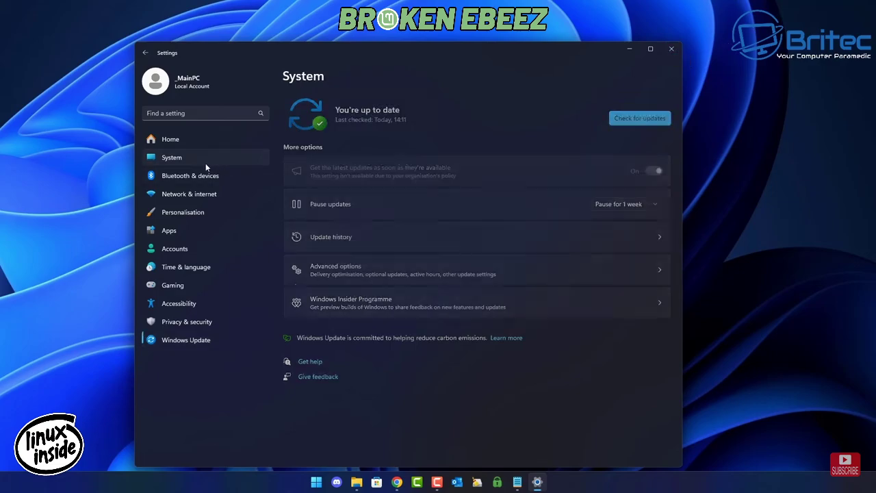
scroll(366, 387, down, 2)
scroll(365, 388, down, 3)
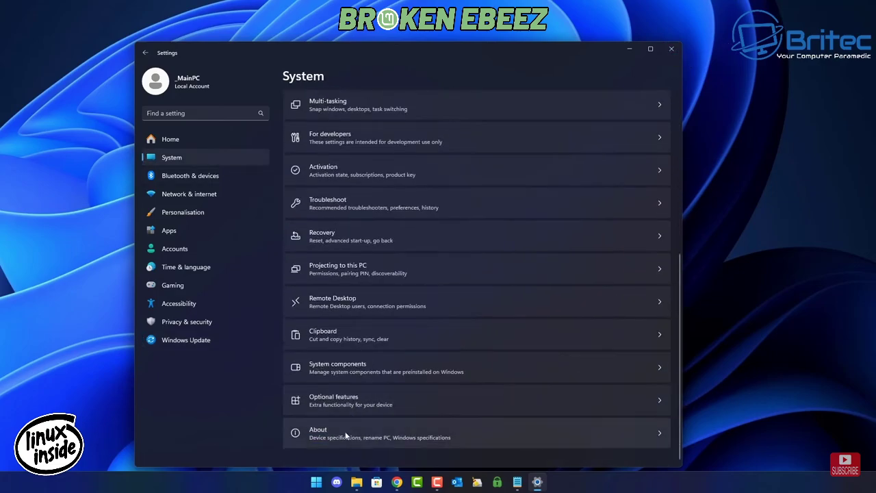
click(346, 432)
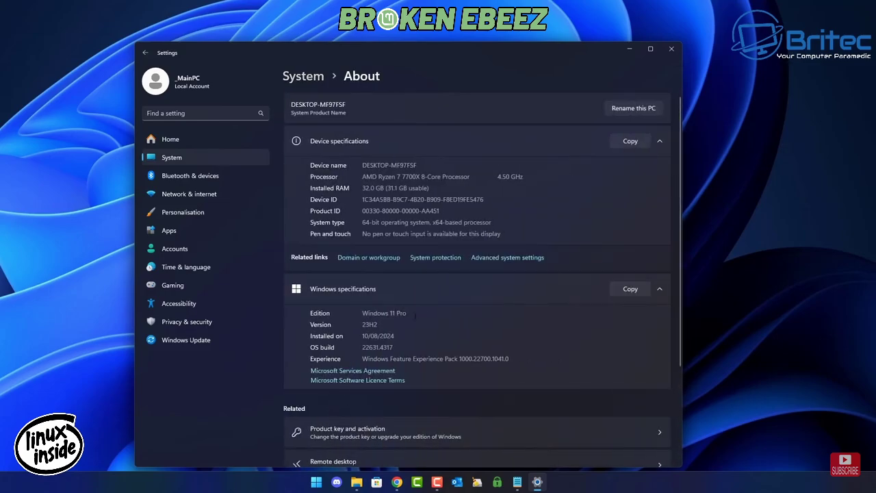
drag(411, 314, 362, 314)
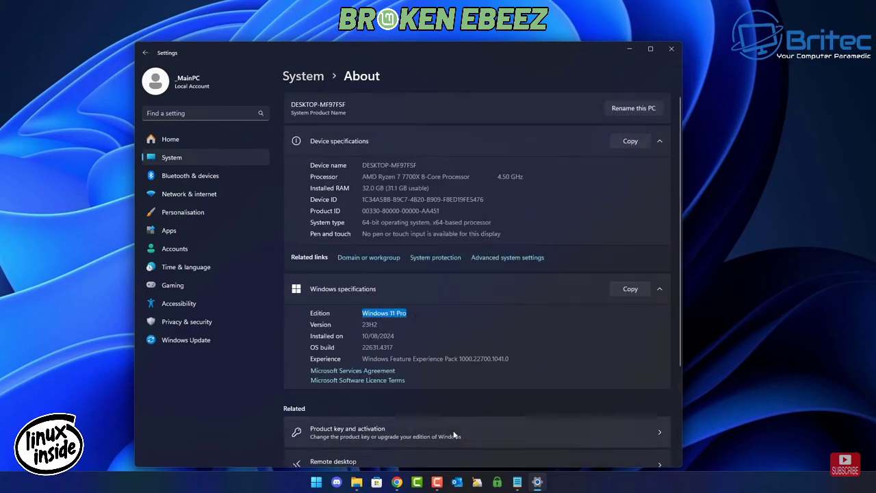
Close Settings and search Start for gpedit.
click(673, 50)
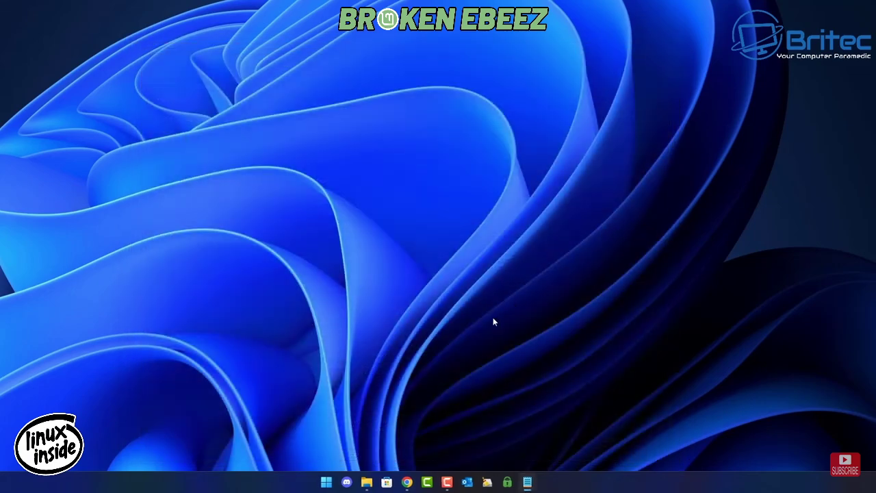
click(327, 483)
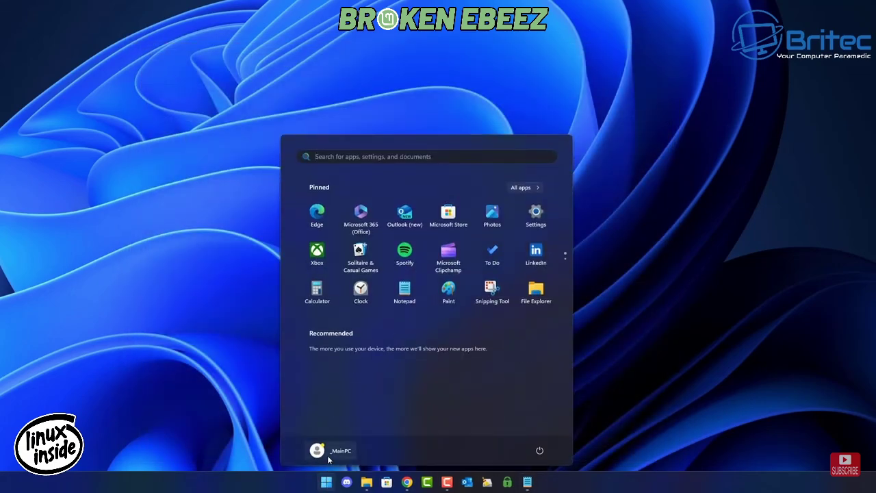
text(gpedit)
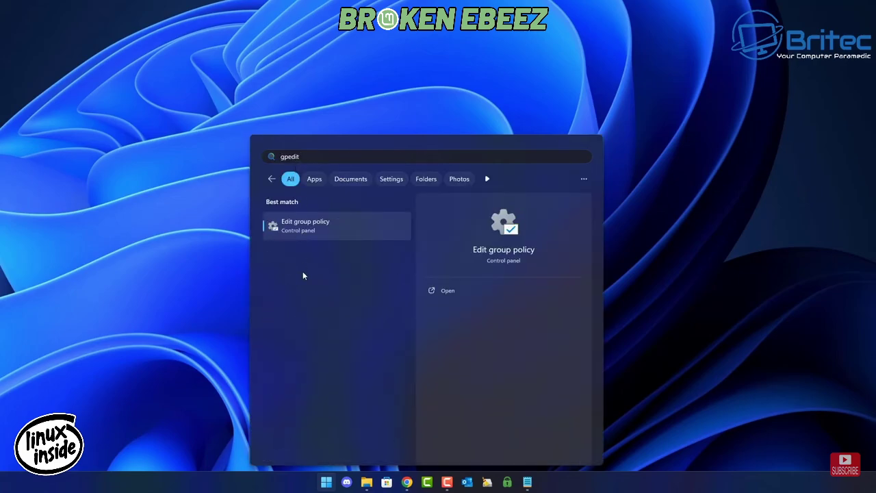
Launch Local Group Policy Editor and expand Computer Configuration > Administrative Templates > Windows Components.
click(304, 229)
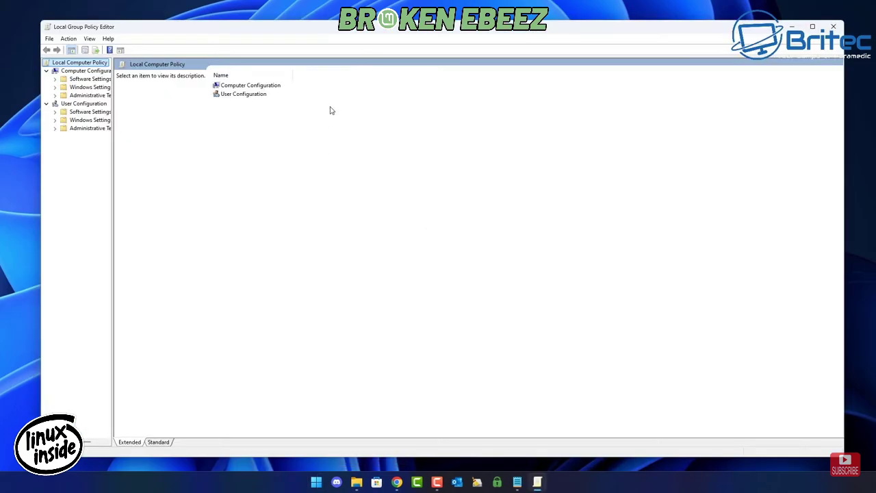
drag(111, 102, 145, 130)
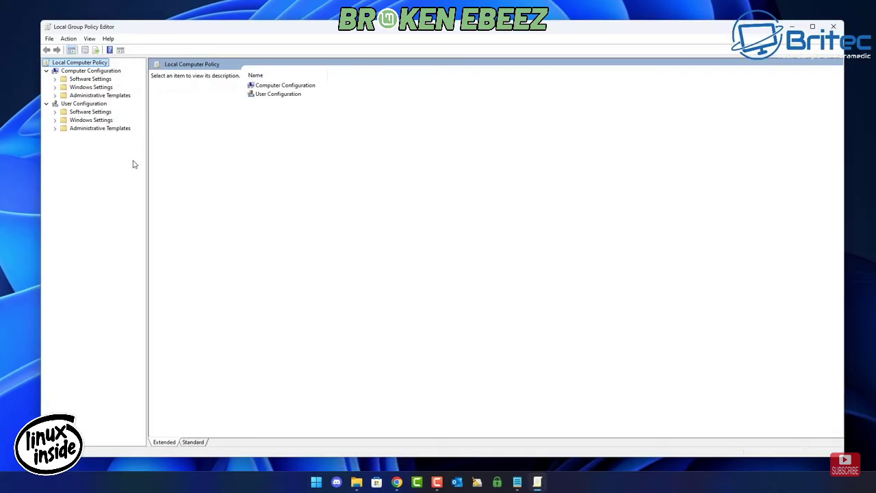
click(85, 72)
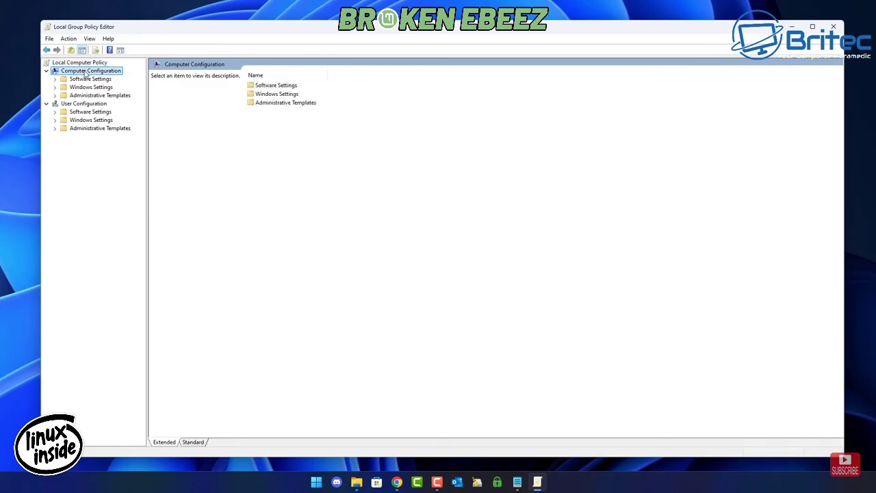
click(92, 96)
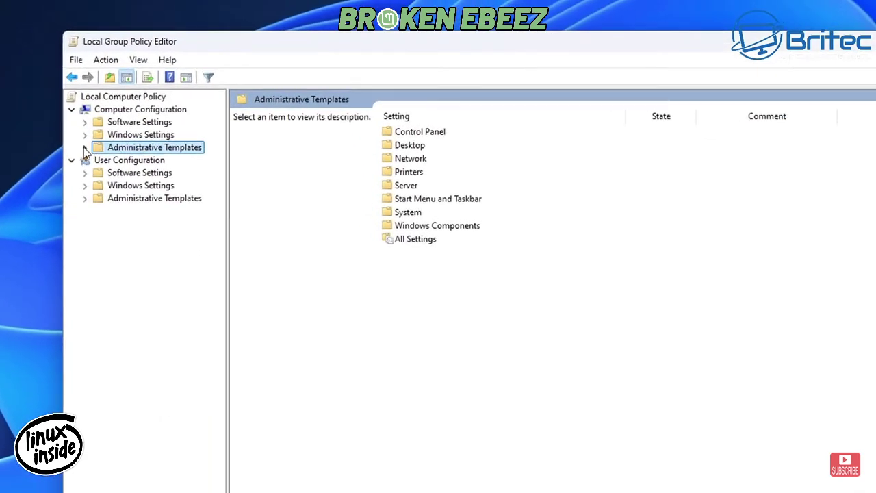
click(85, 148)
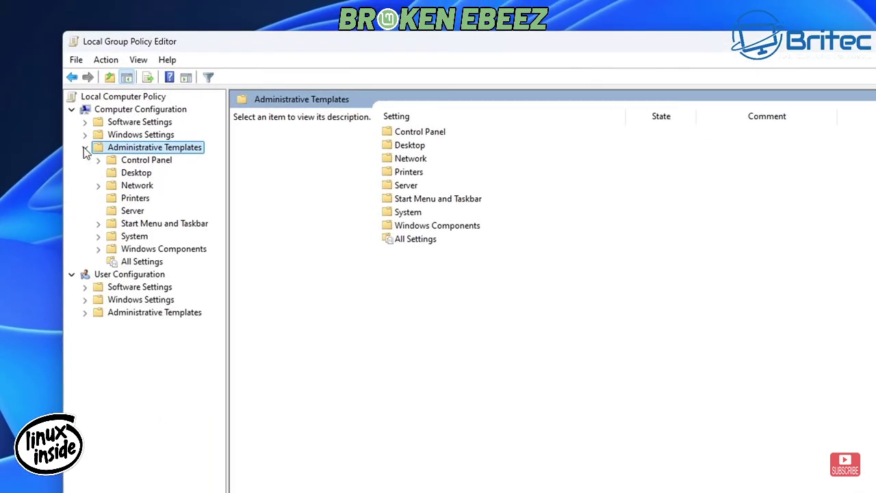
click(184, 252)
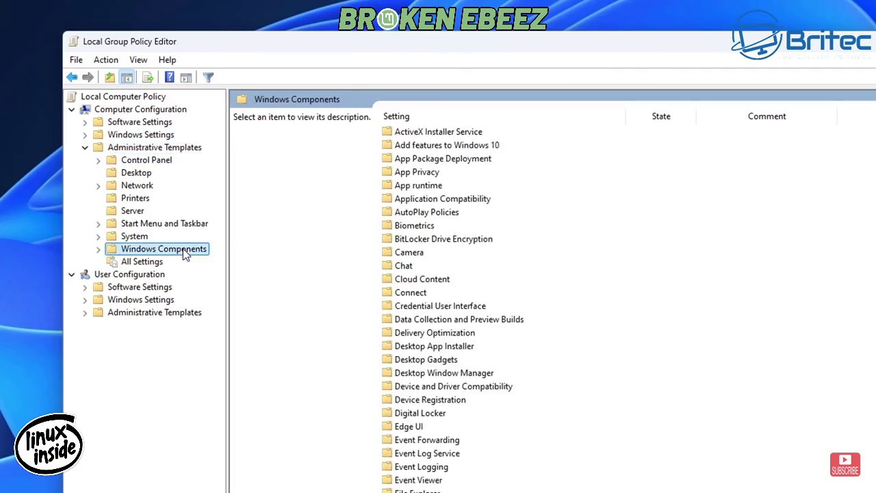
click(99, 250)
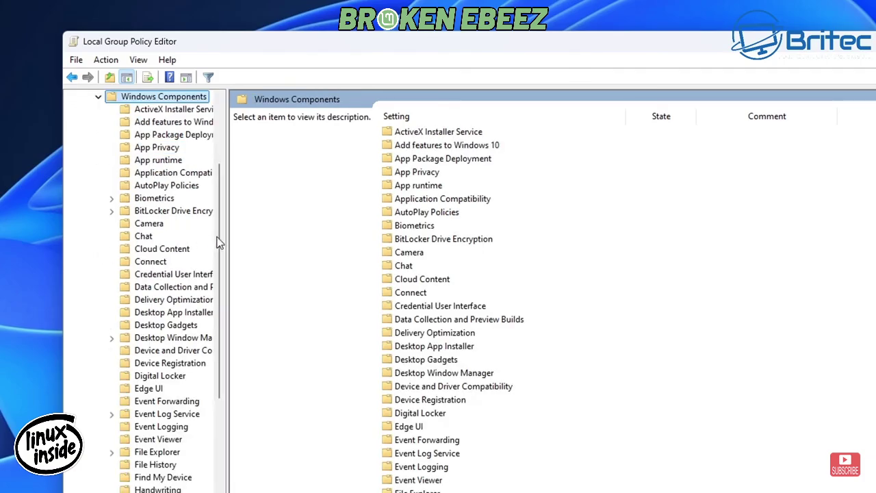
Expand Windows Update and open 'Manage updates offered from Windows Update', highlighting the Preview Builds policy.
drag(227, 236, 302, 236)
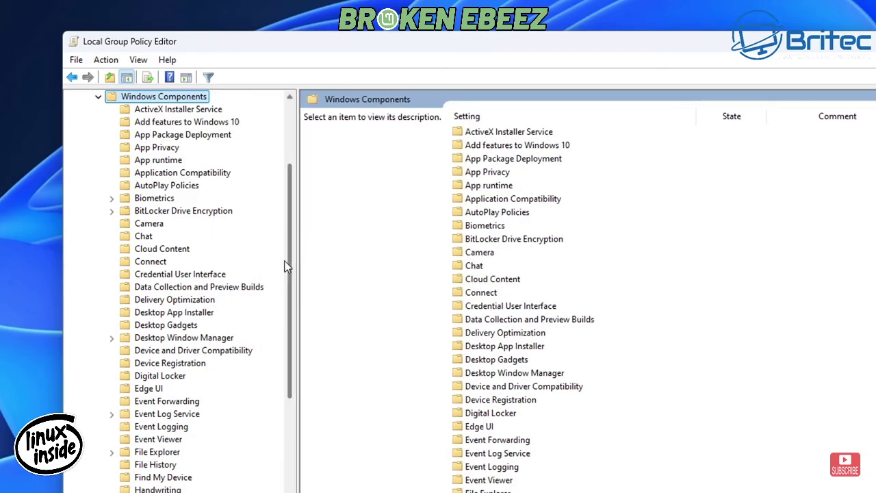
drag(291, 261, 277, 490)
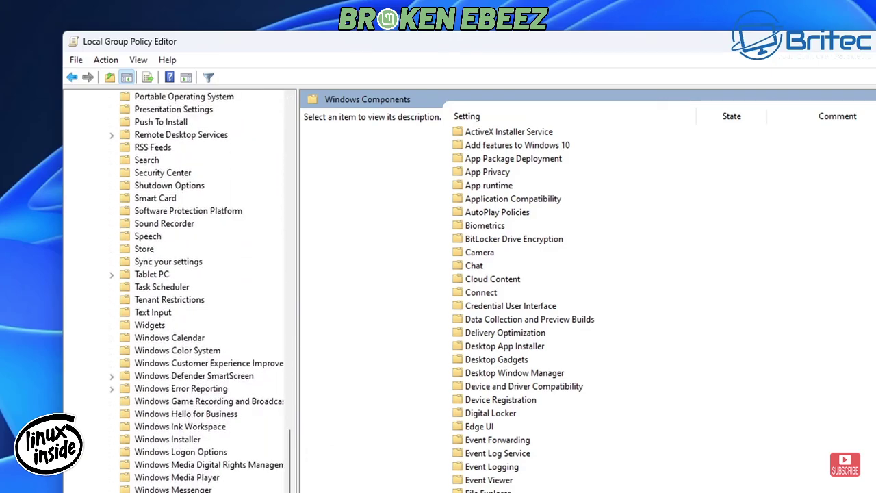
double_click(137, 461)
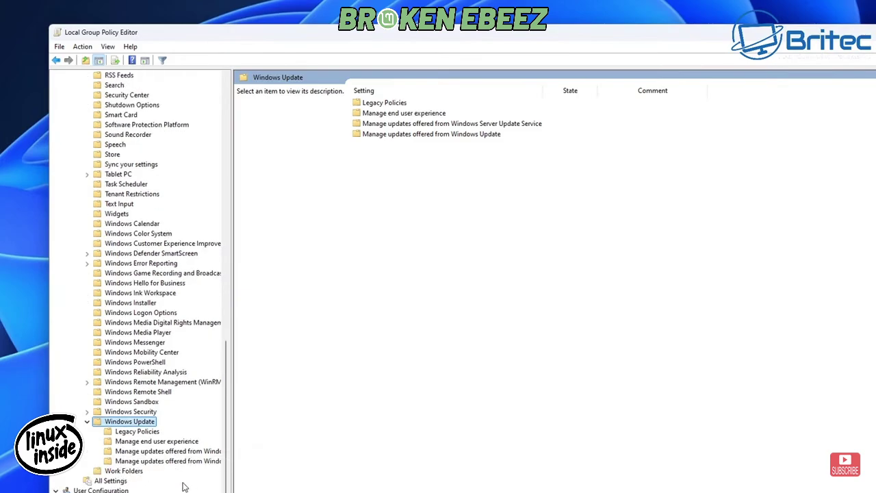
drag(236, 467, 316, 474)
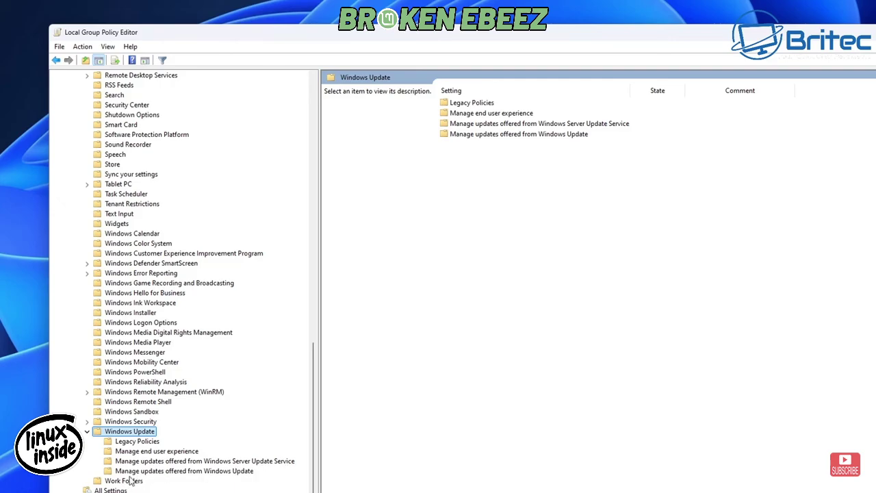
click(225, 473)
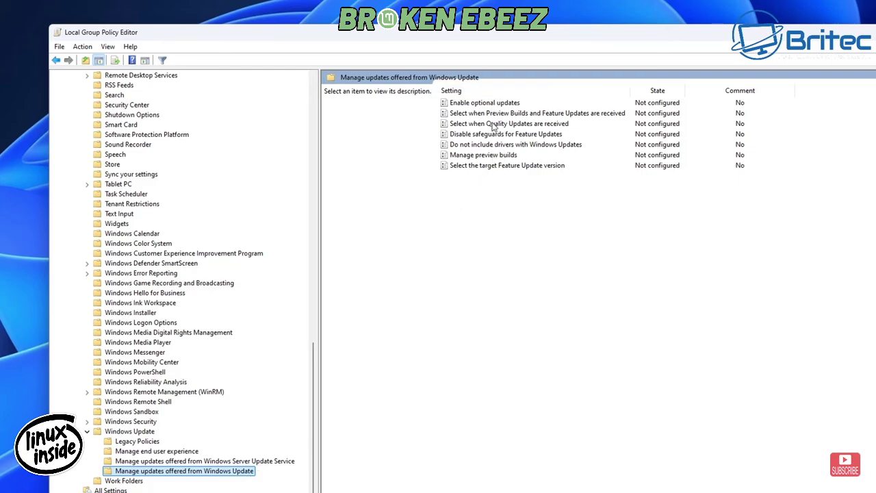
click(558, 118)
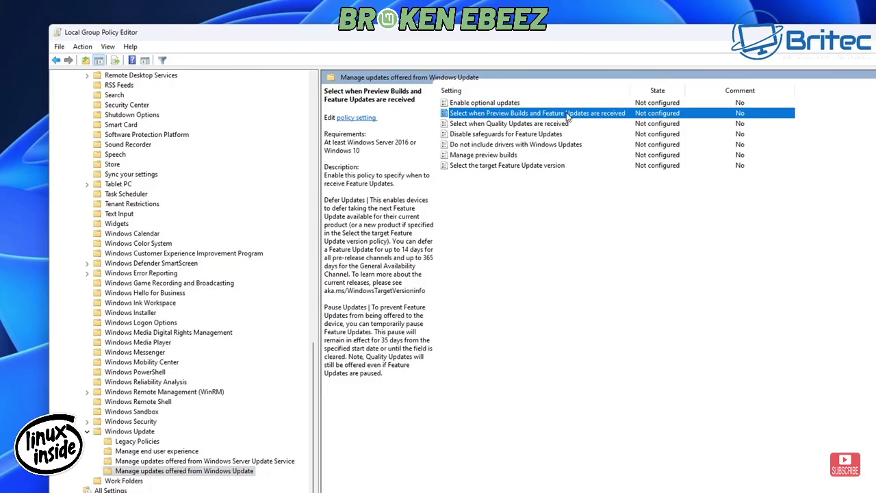
Enable the Preview Builds and Feature Updates policy with 365 deferral days and pause start 2024-10-17.
double_click(567, 115)
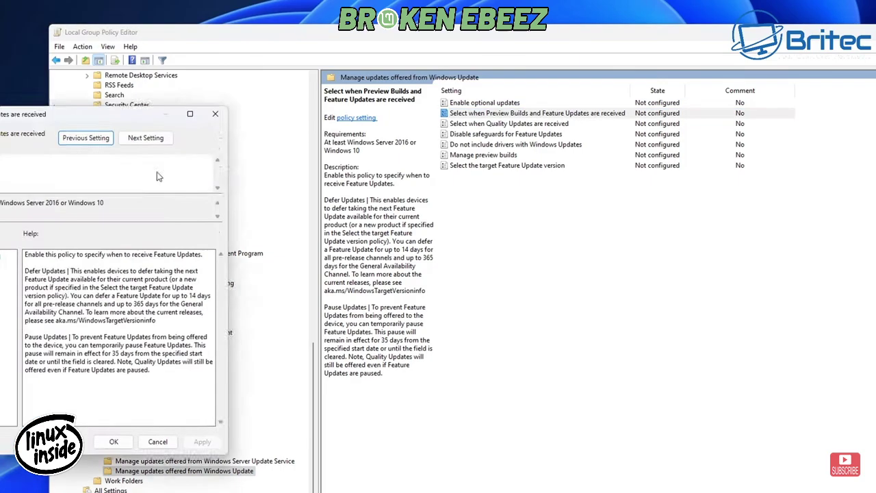
drag(96, 144, 599, 140)
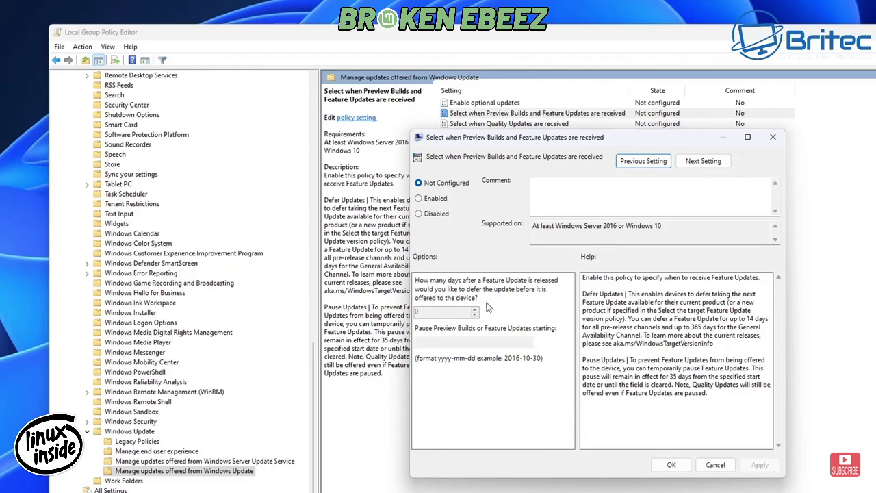
click(420, 198)
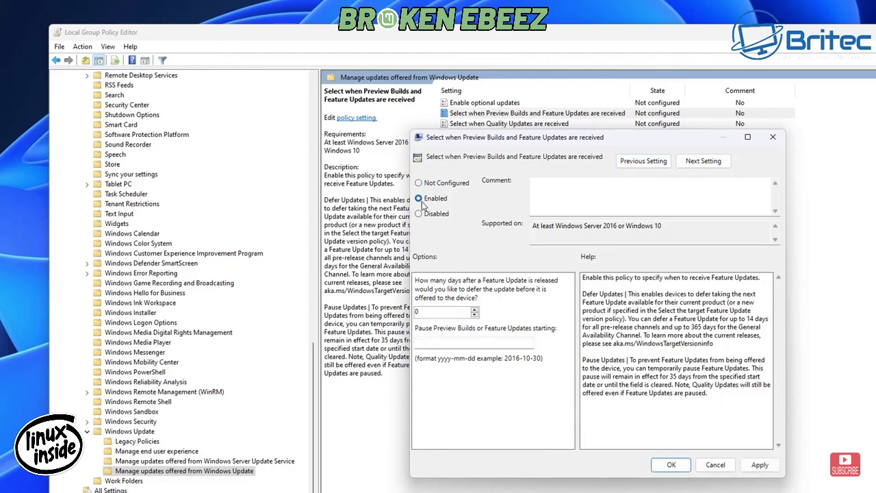
double_click(417, 312)
text(3)
text(65)
click(430, 344)
text(2024-)
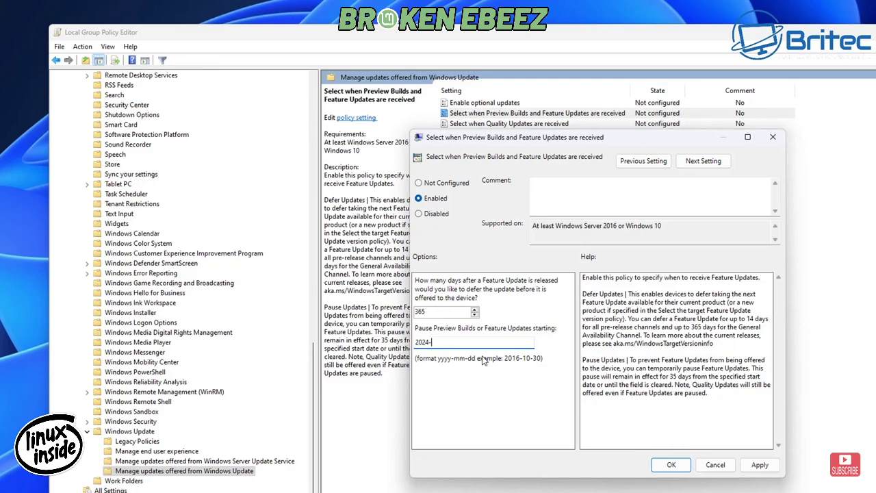
text(10)
text(-17)
click(760, 467)
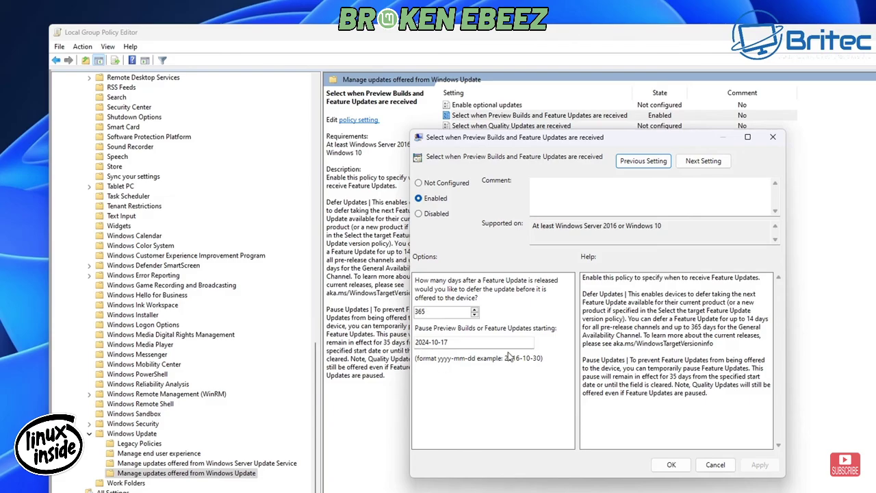
click(659, 465)
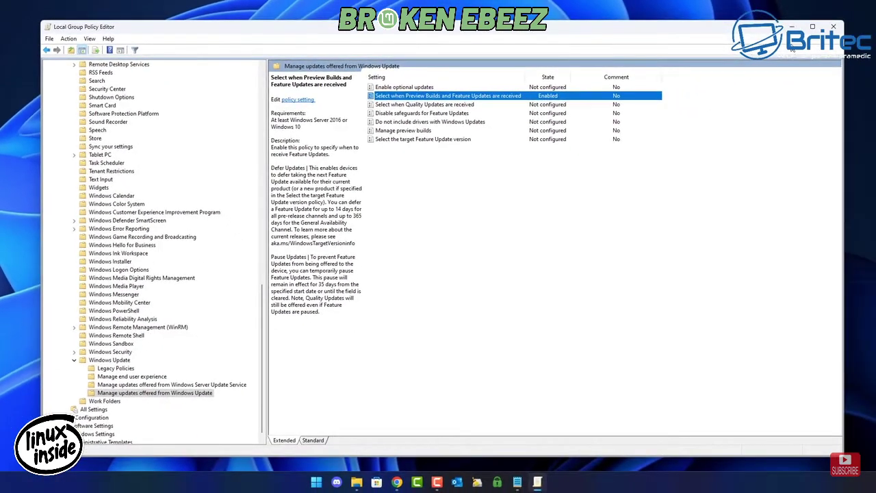
Minimize the editor and run gpupdate /force in an administrator Command Prompt.
click(793, 27)
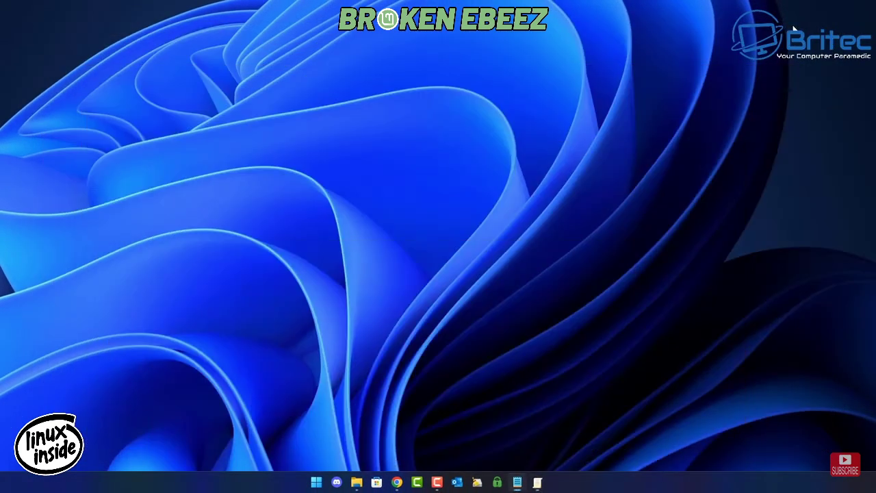
click(318, 482)
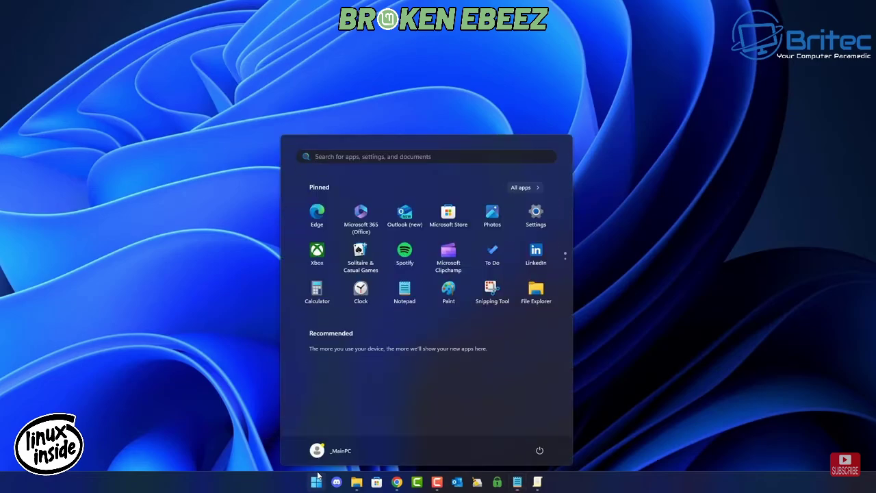
text(cmd)
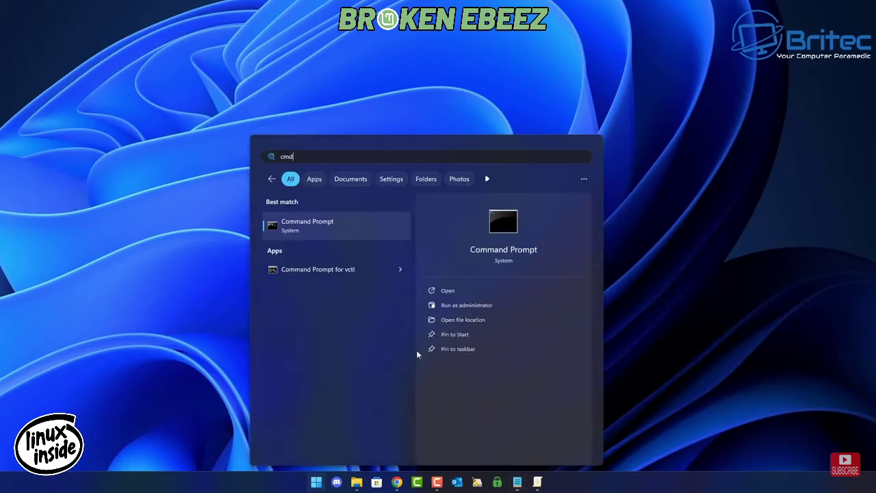
click(466, 305)
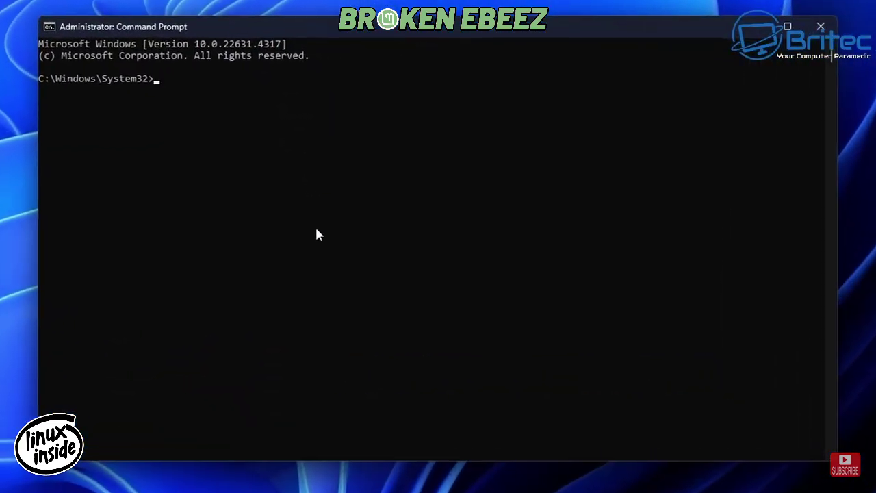
text(gpupdate)
text( /force)
key(Return)
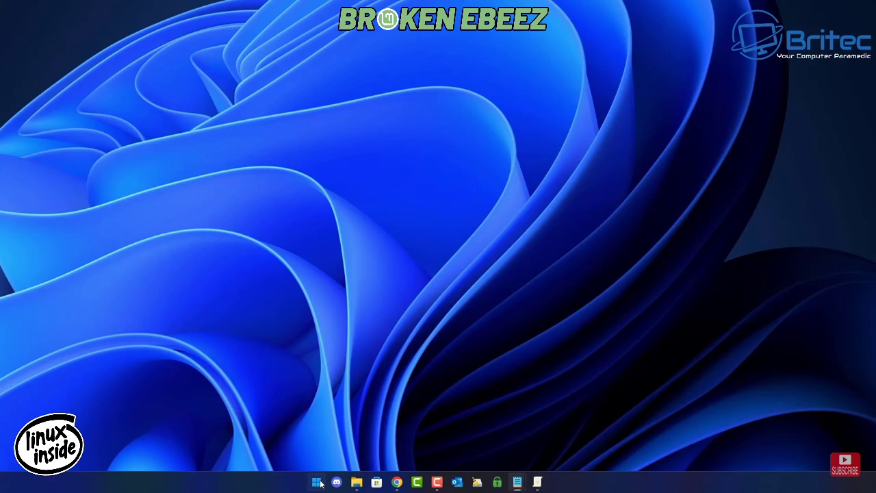
Open Settings > Windows Update to see updates paused by the organisation.
click(316, 482)
click(536, 215)
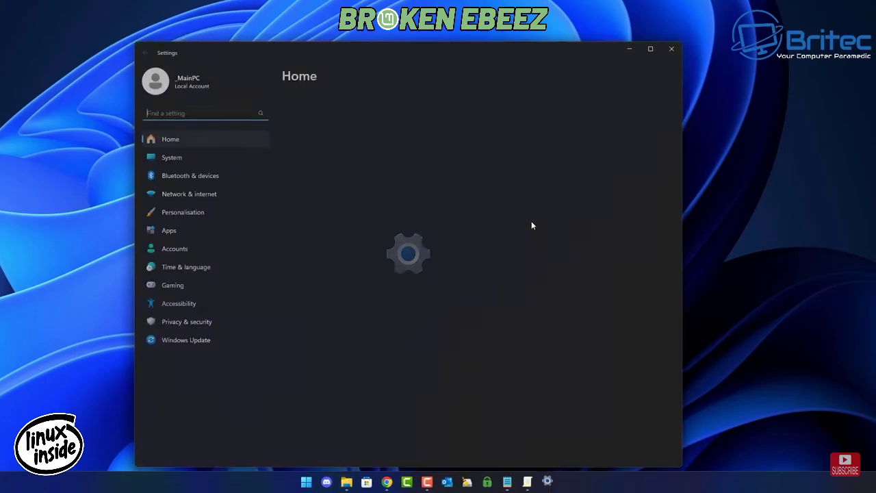
click(183, 344)
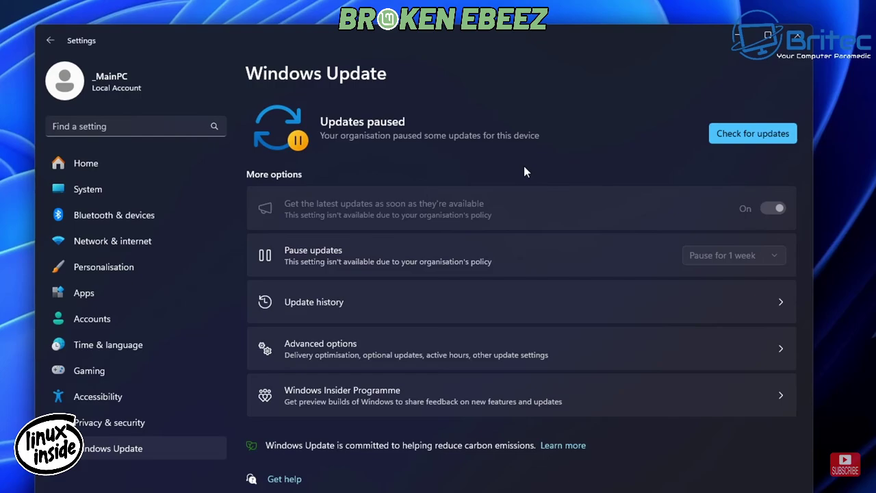
Close Settings, restore the policy editor, and set the Preview Builds policy to Not Configured.
click(798, 34)
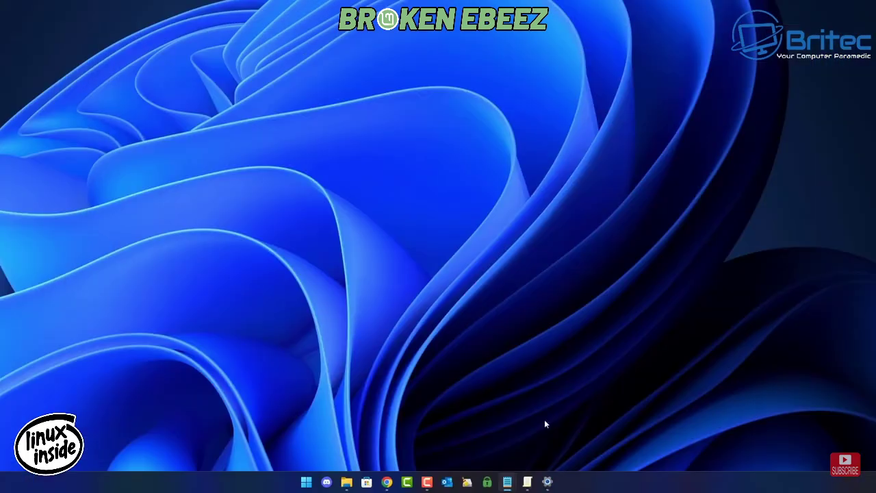
click(528, 483)
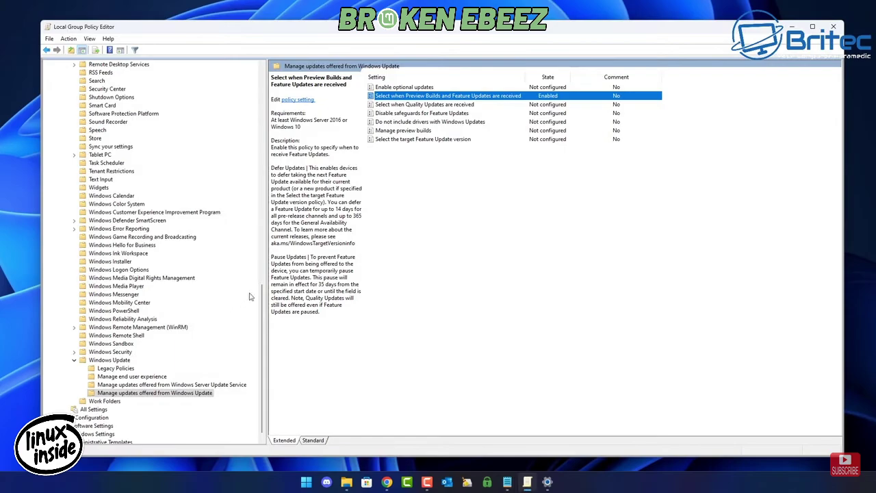
double_click(433, 98)
drag(110, 14, 537, 106)
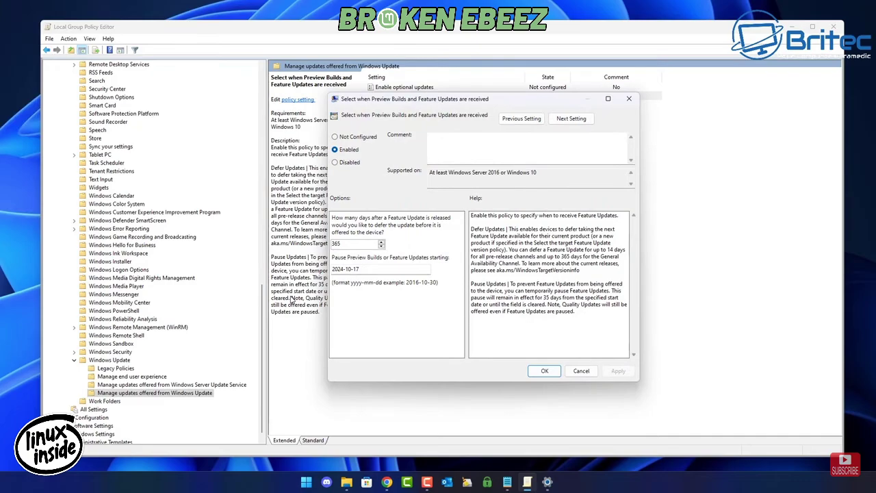
click(335, 138)
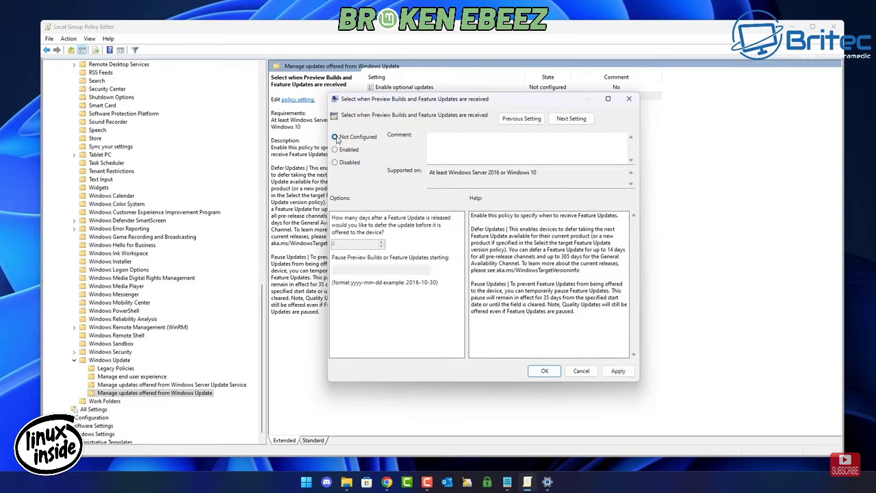
click(617, 372)
click(545, 373)
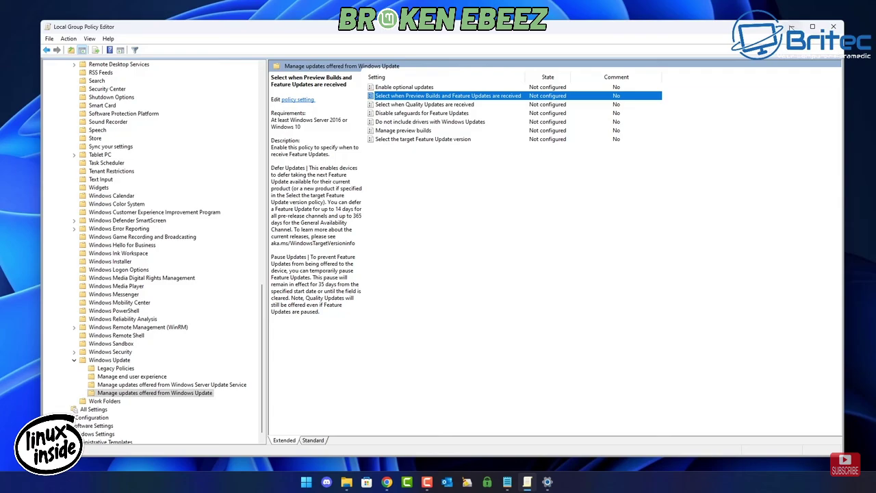
Rerun gpupdate /force in an administrator Command Prompt, then close it.
click(793, 27)
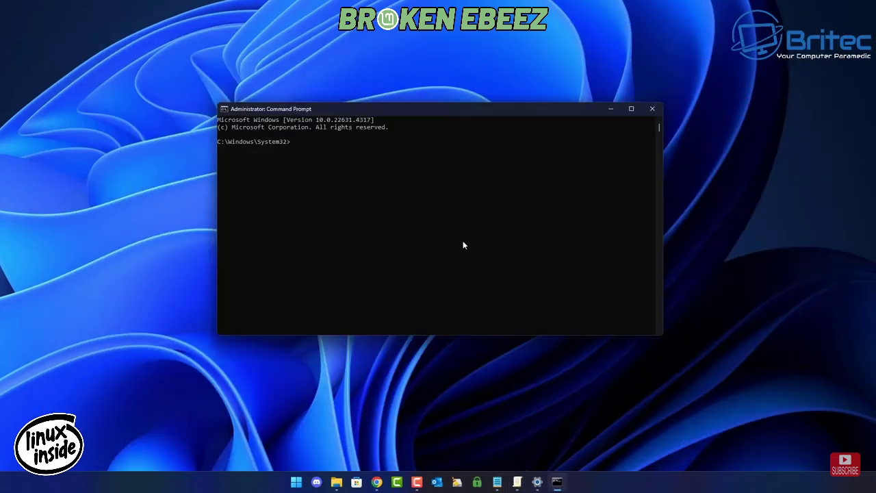
text(gpe)
text(update)
text(/force)
key(Return)
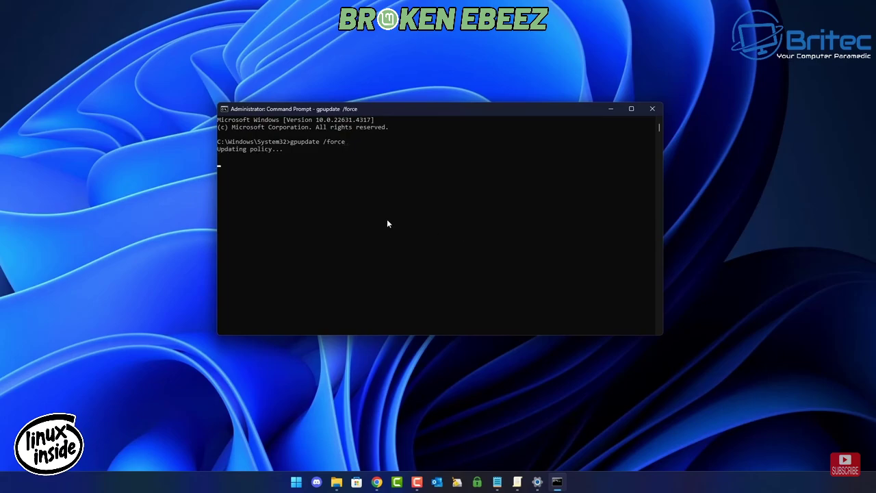
click(652, 108)
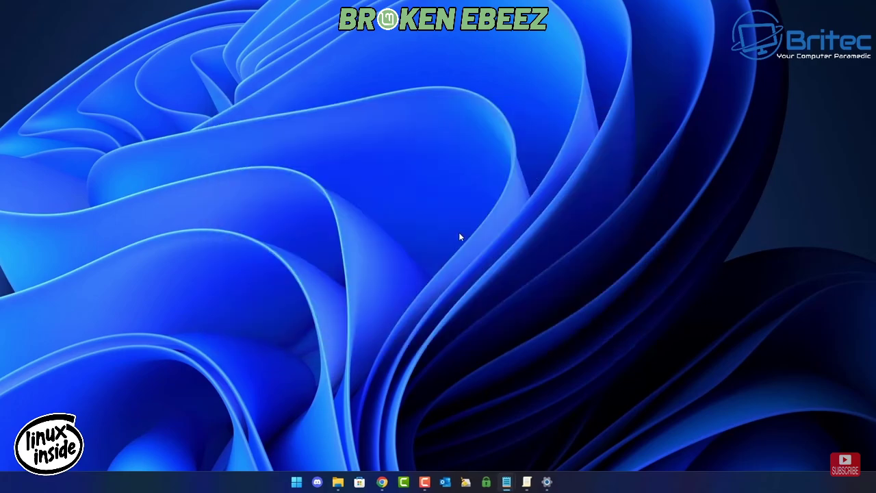
Open Settings on Windows Update and check for updates.
click(306, 482)
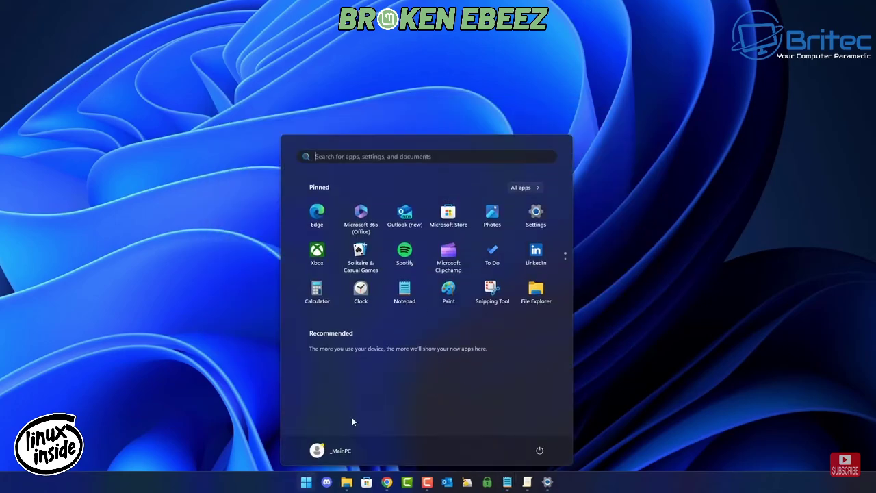
click(536, 218)
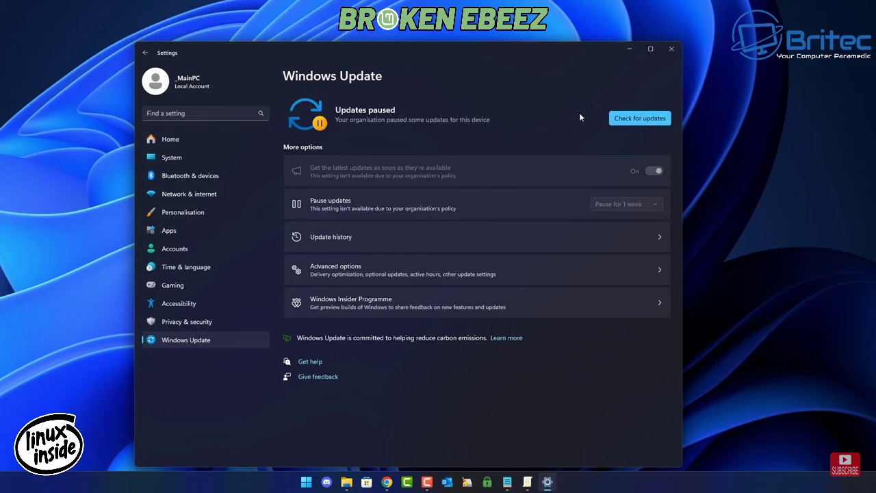
click(635, 118)
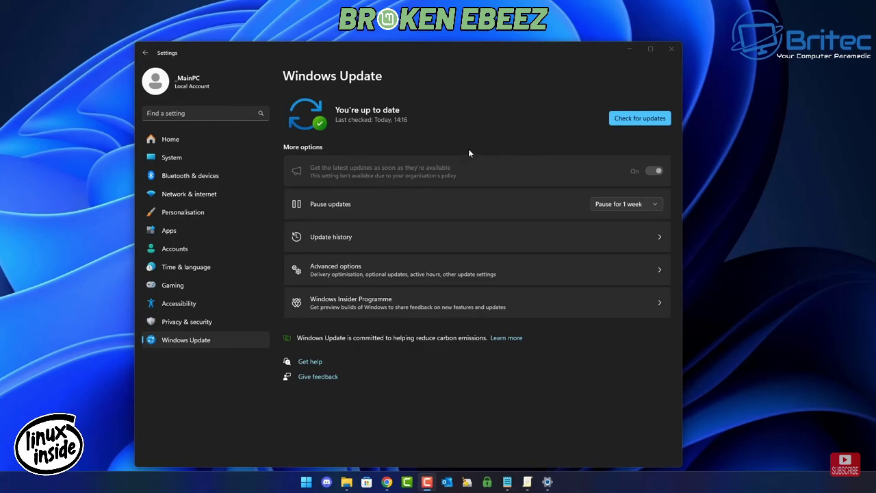
Close Settings and reopen the 'Select the target Feature Update version' policy in the editor.
click(671, 54)
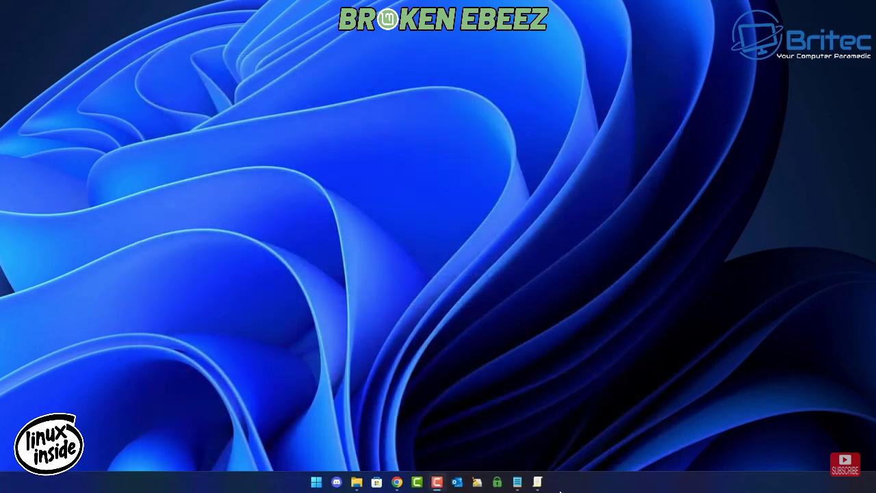
click(539, 482)
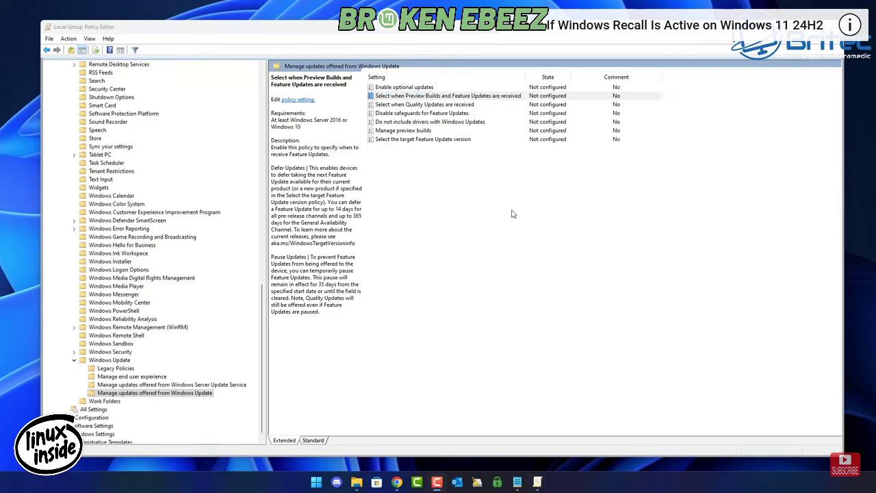
click(121, 395)
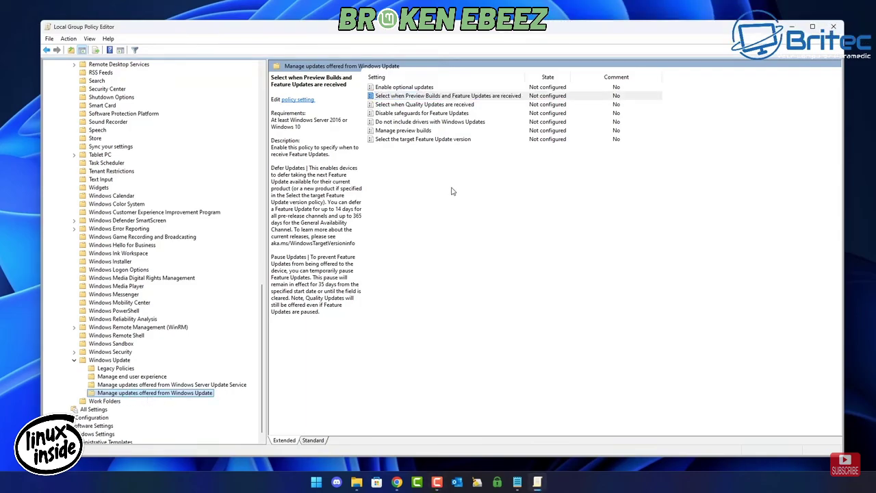
click(428, 141)
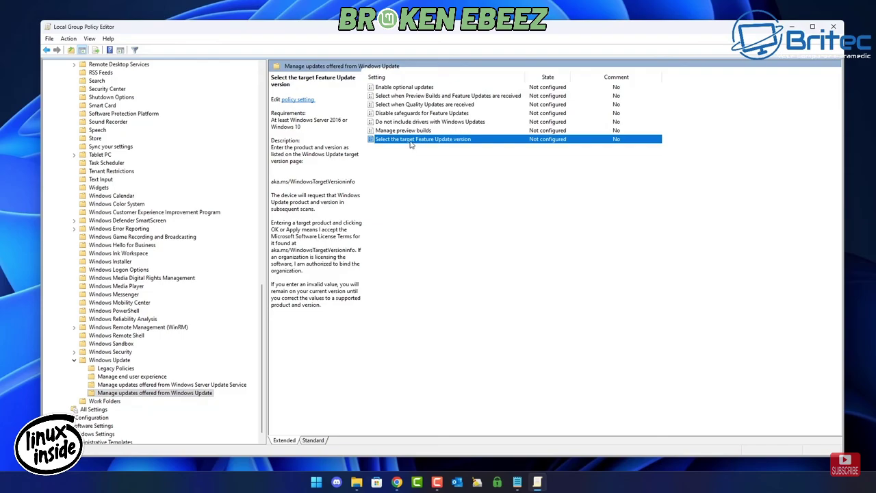
double_click(457, 140)
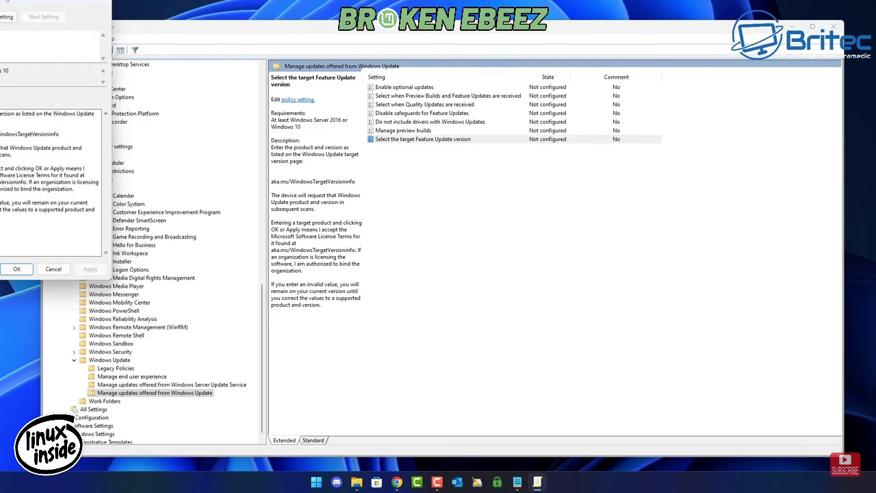
Enable the policy with product version 'Windows 11' and target version '23H2', then apply it.
mouse_move(3, 4)
mouse_down()
mouse_move(487, 94)
mouse_move(478, 91)
mouse_up()
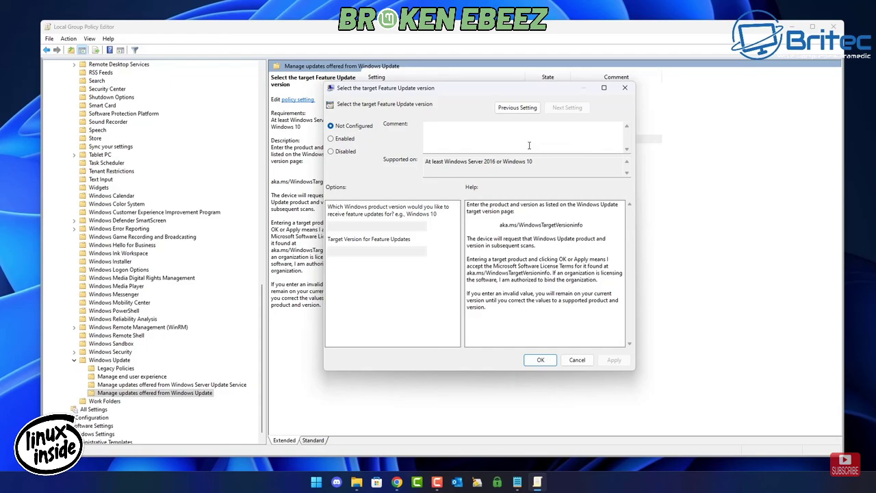
click(331, 139)
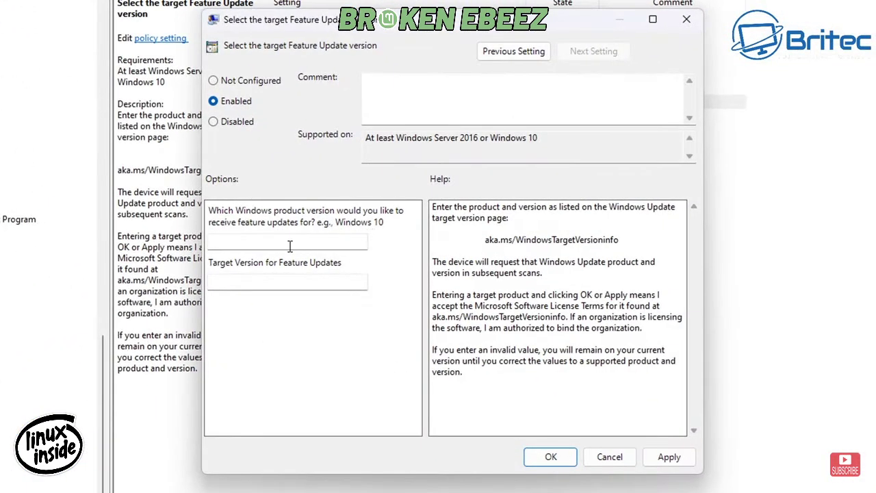
click(314, 245)
text(Windows )
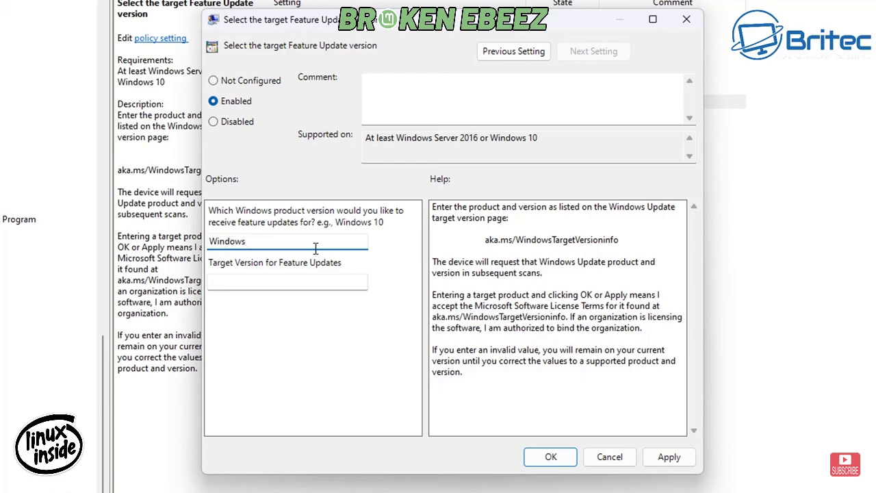
text(11)
click(250, 287)
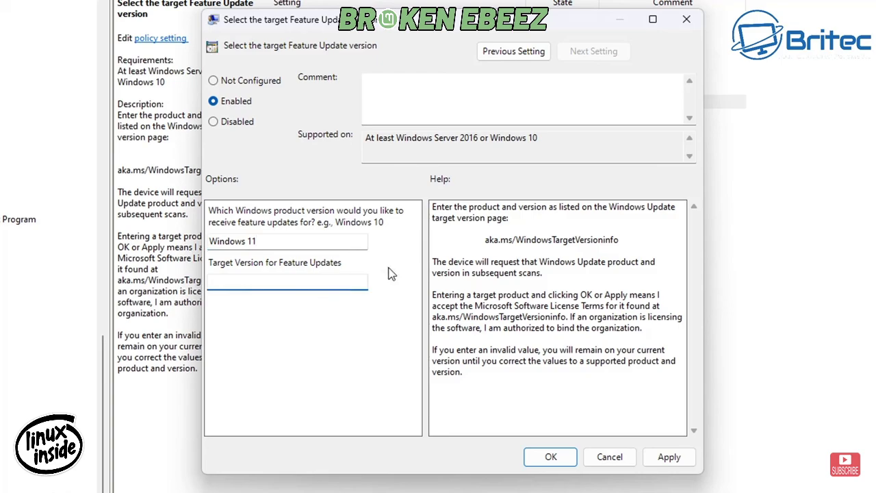
text(23H2)
click(654, 457)
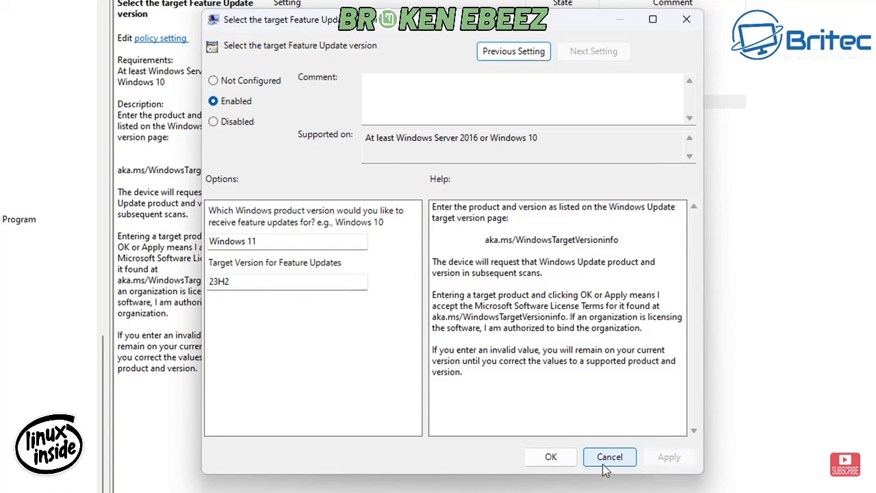
click(556, 465)
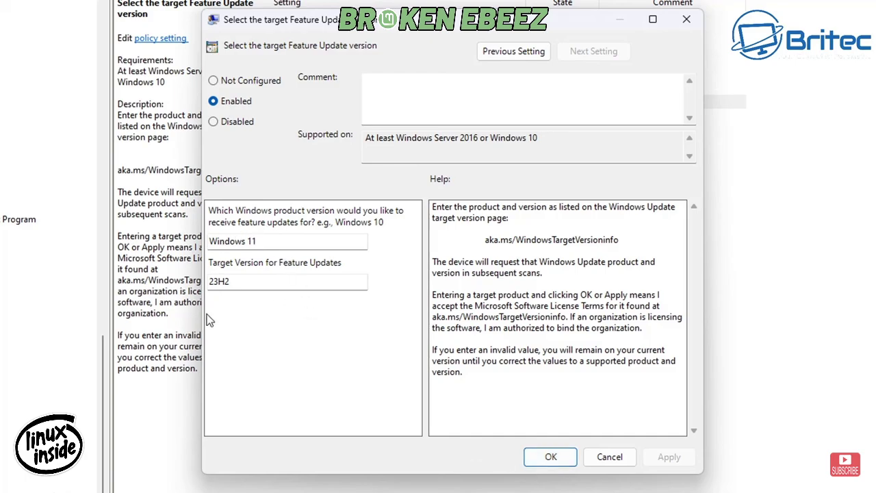
click(542, 461)
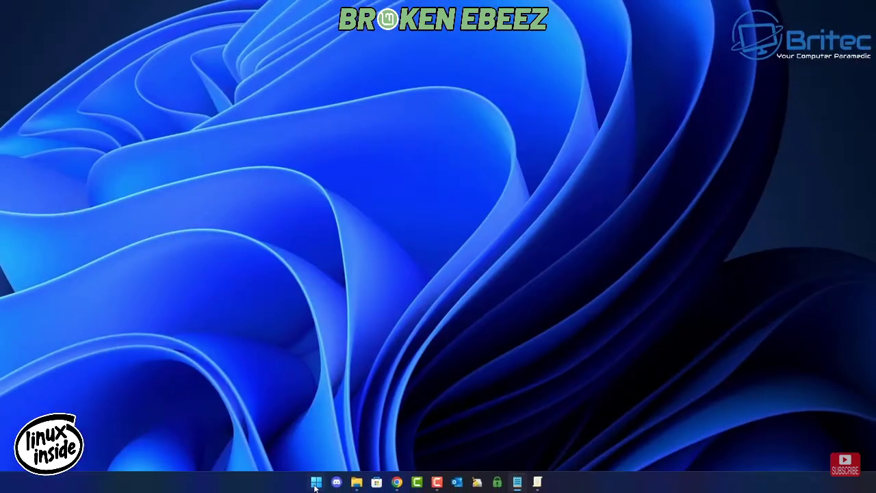
Run gpupdate /force in a Command Prompt launched as administrator.
click(315, 483)
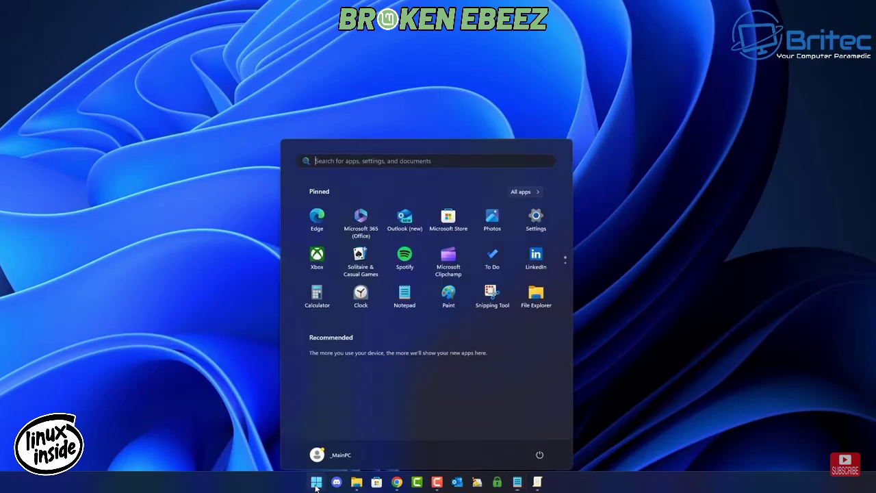
text(cmd)
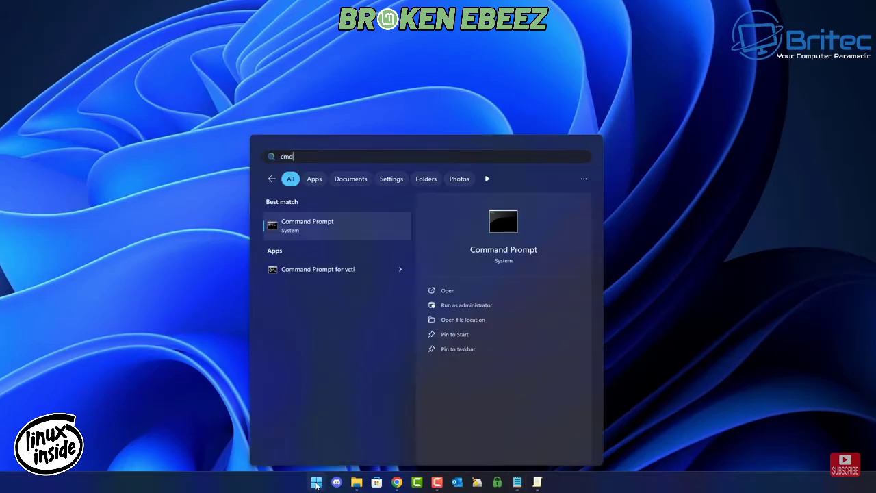
click(465, 303)
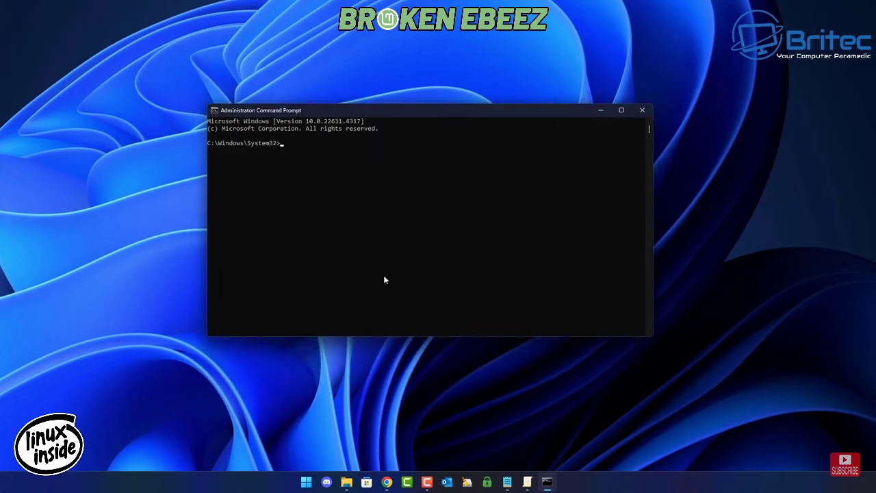
text(gpupdate)
text( /force)
key(Return)
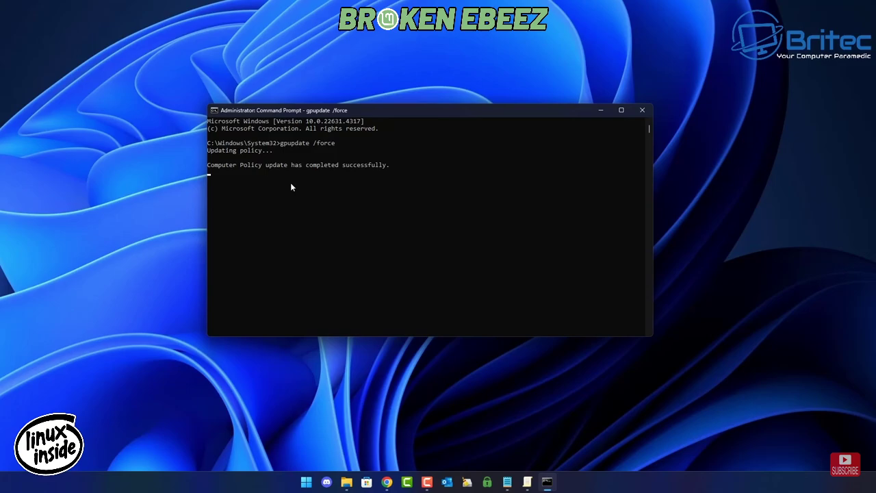
click(597, 112)
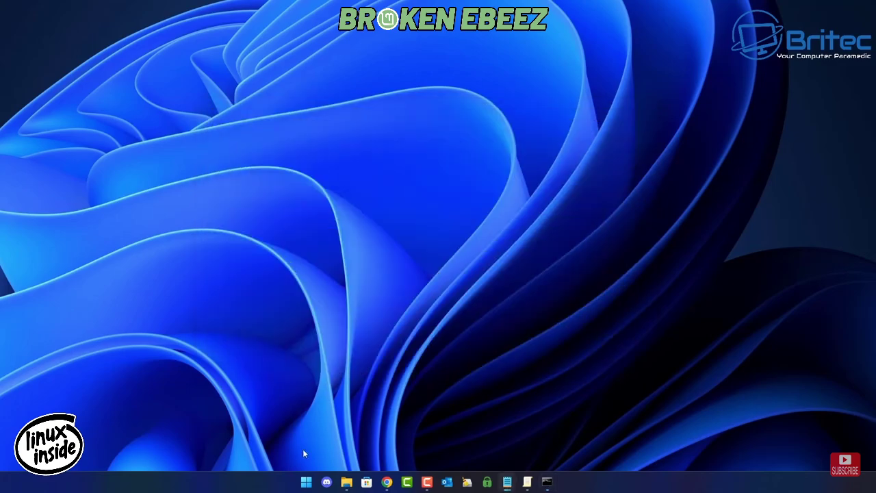
click(306, 482)
click(538, 214)
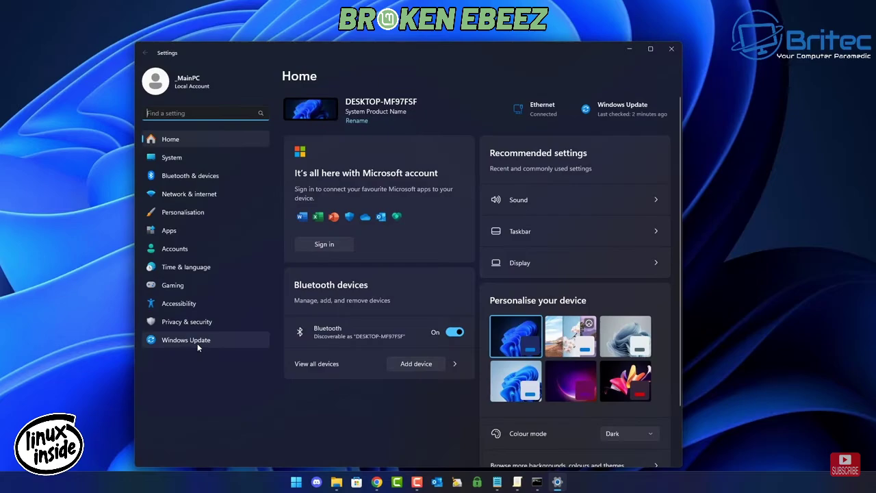
click(198, 343)
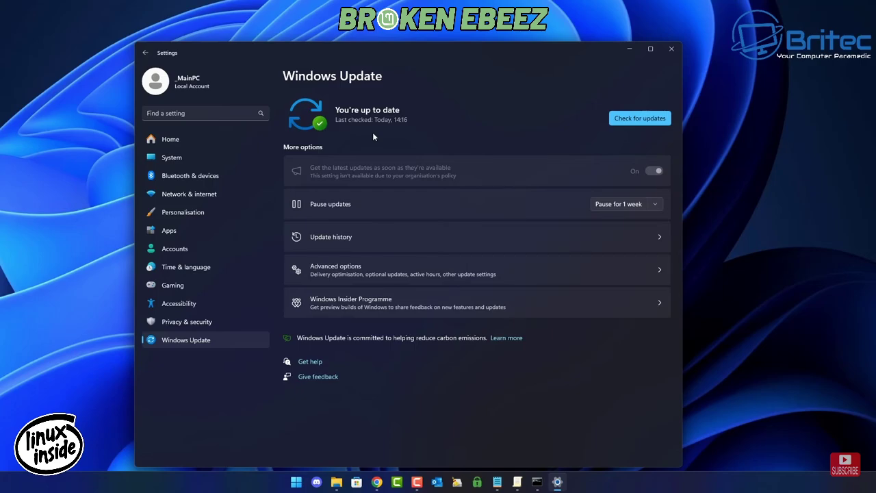
click(778, 169)
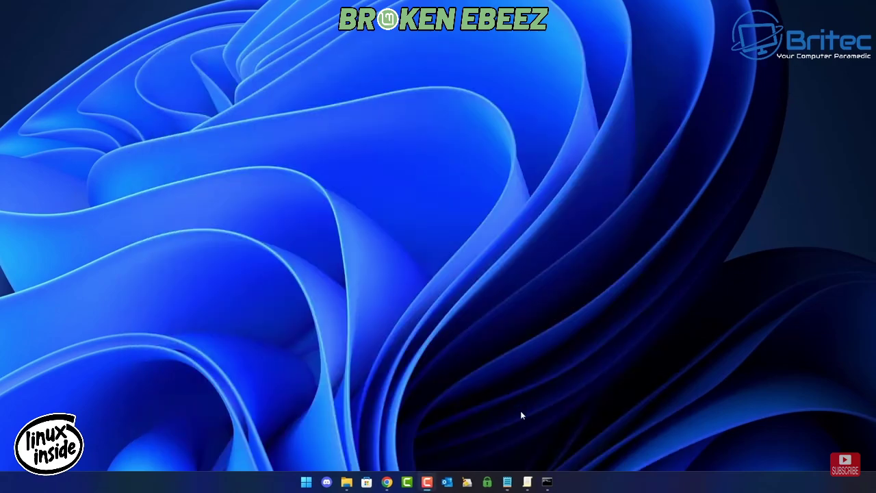
Set 'Select the target Feature Update version' back to Not Configured and apply it.
click(528, 482)
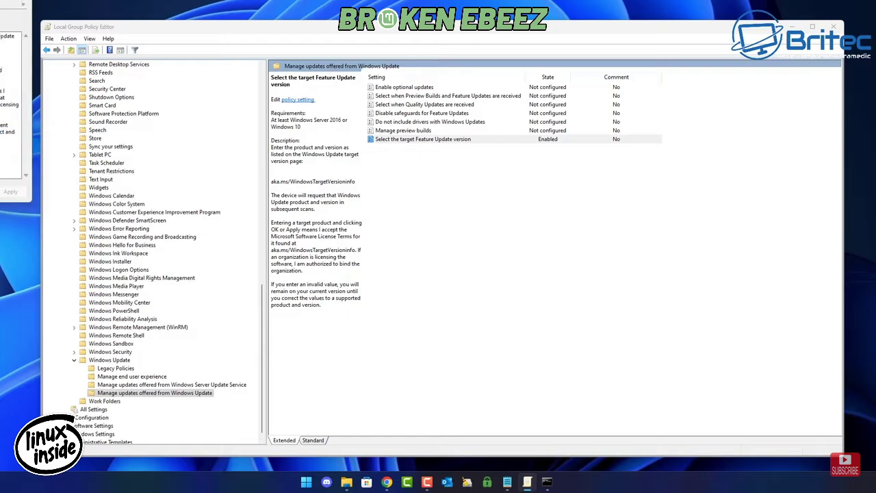
double_click(435, 140)
drag(500, 75, 477, 66)
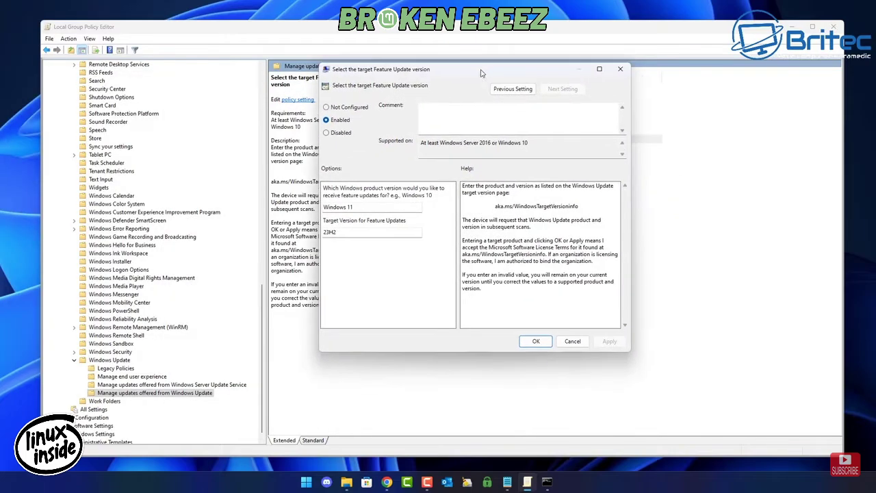
click(327, 108)
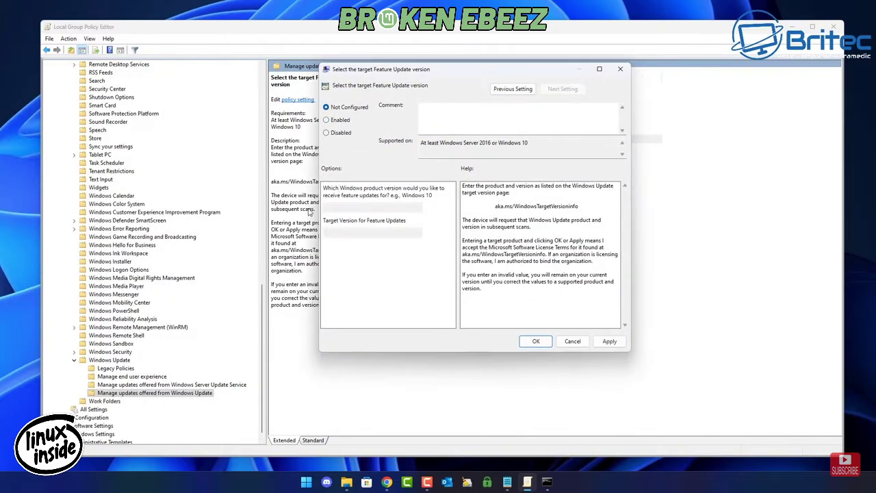
click(609, 342)
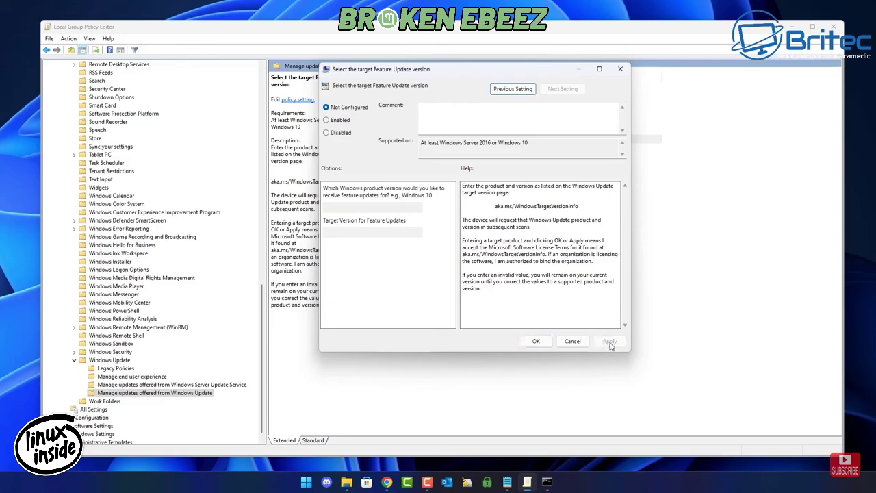
click(534, 342)
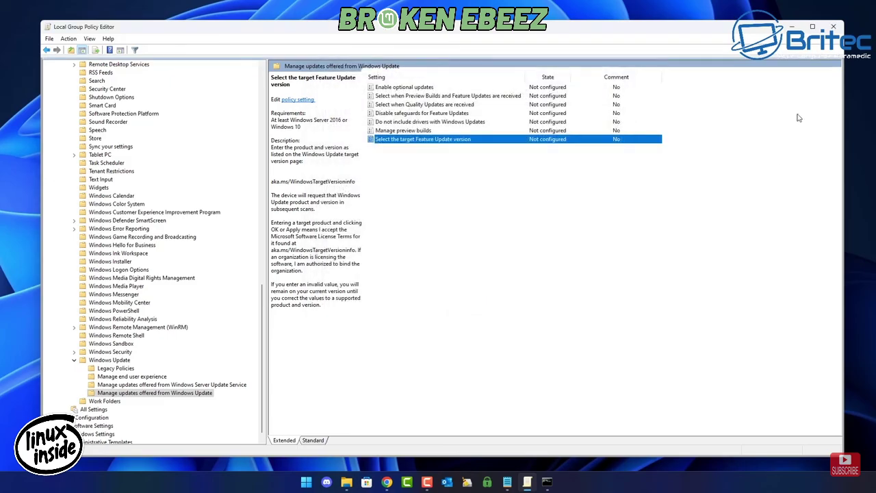
Close the policy editor and rerun gpupdate /force in Command Prompt.
click(833, 26)
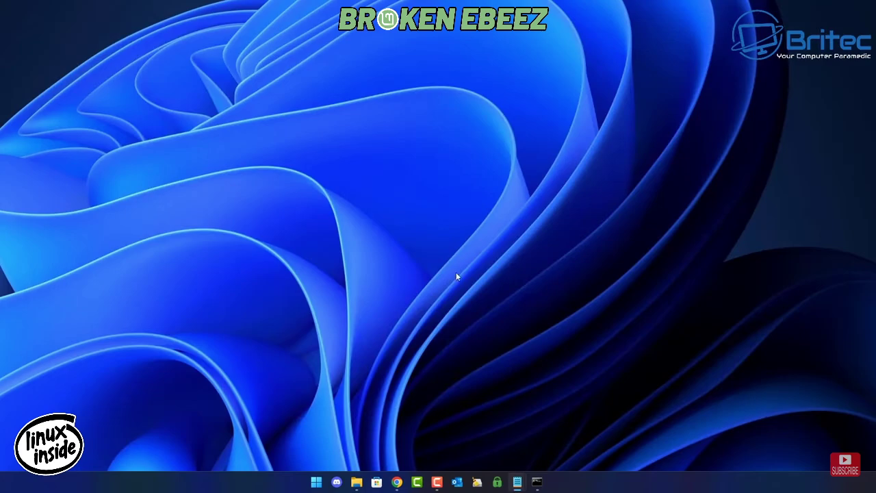
click(537, 483)
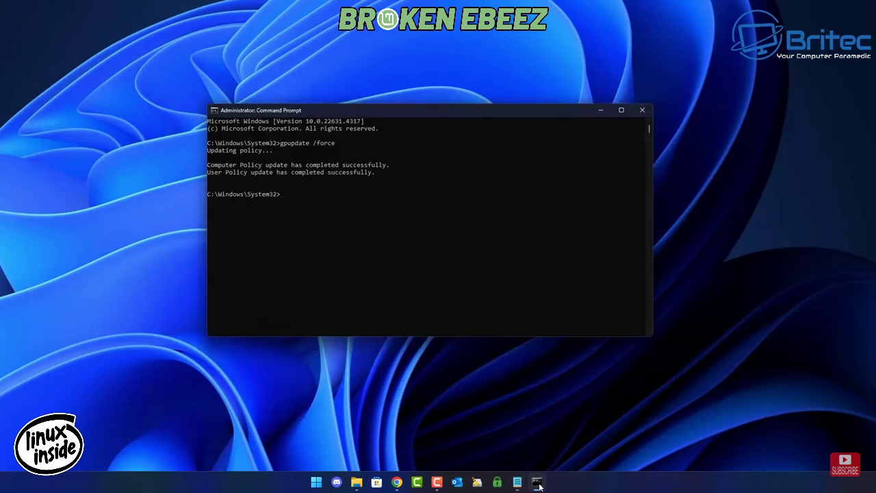
key(Up)
key(Return)
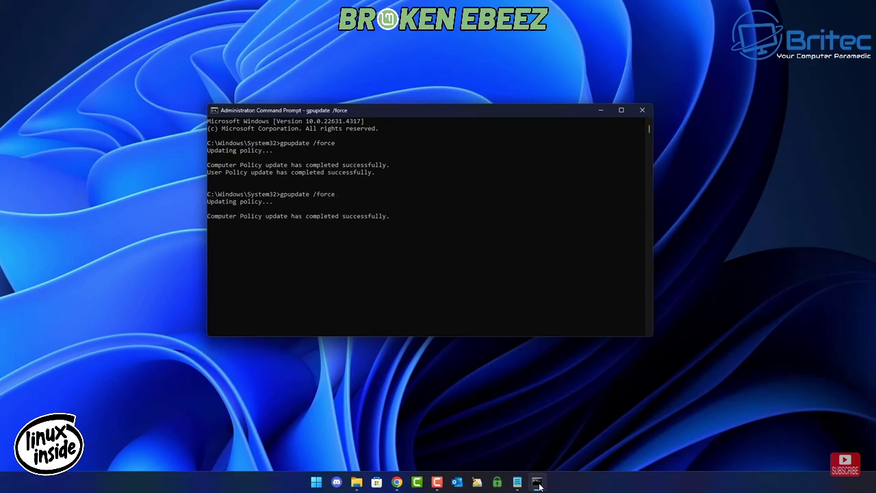
click(647, 111)
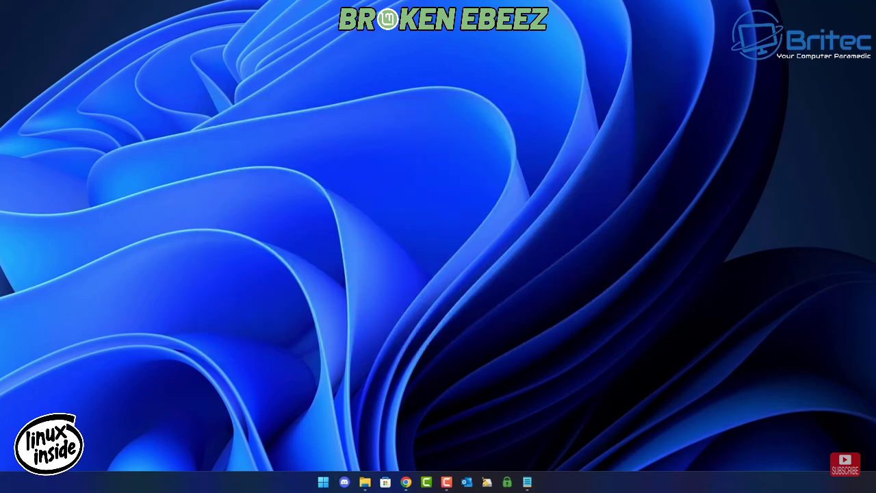
right_click(326, 482)
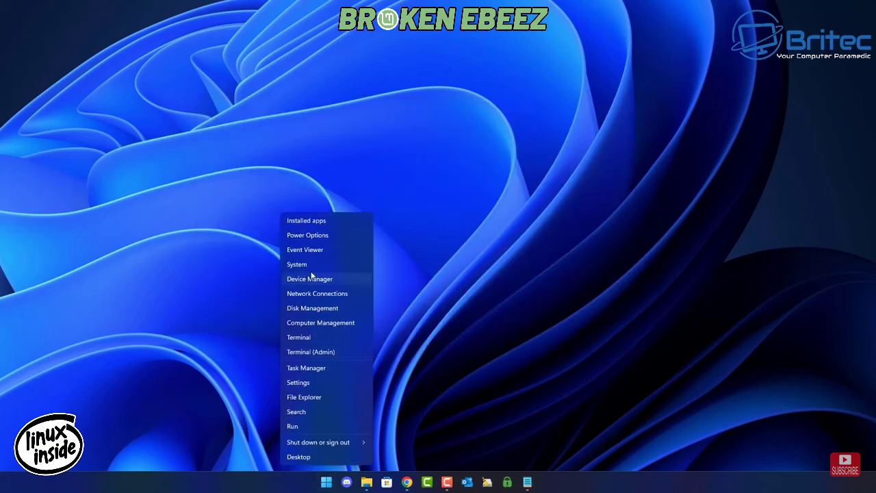
click(310, 266)
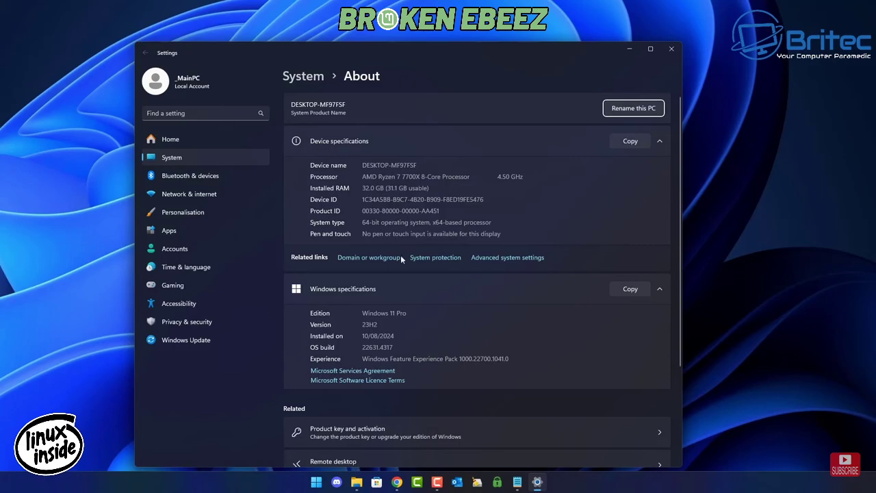
drag(406, 313, 257, 354)
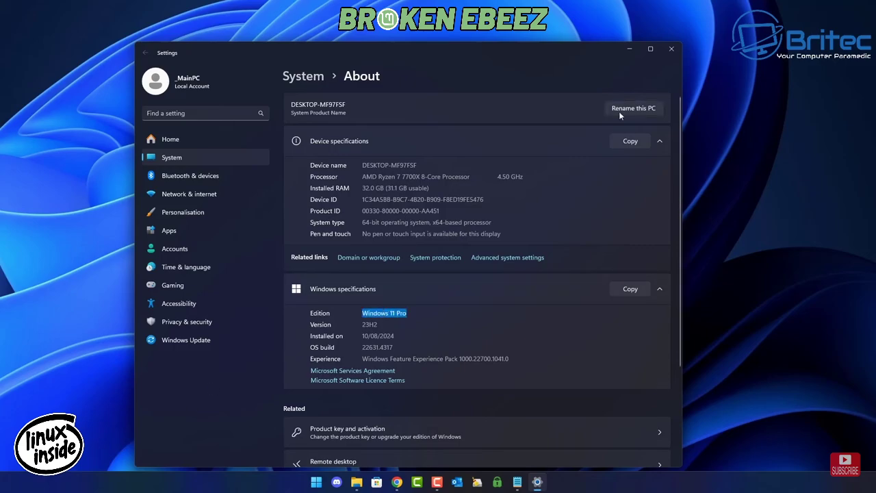
click(673, 49)
Launch regedit and expand HKEY_LOCAL_MACHINE\SOFTWARE.
click(329, 480)
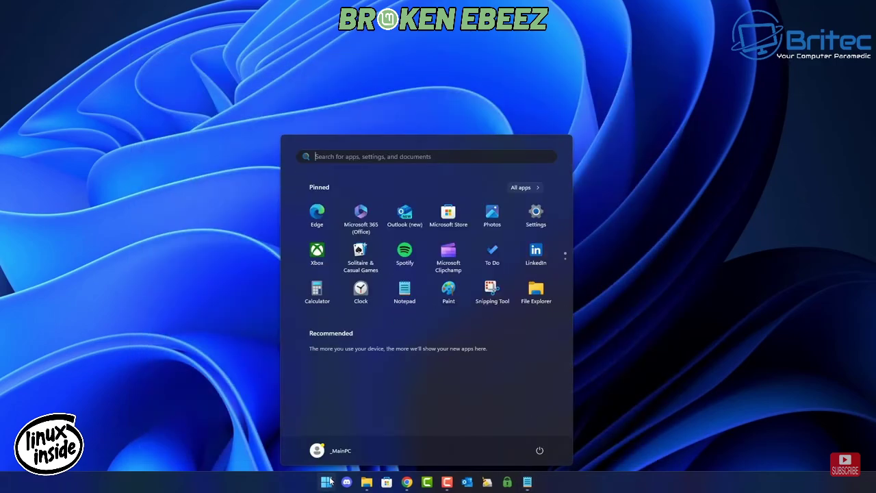
text(regedit)
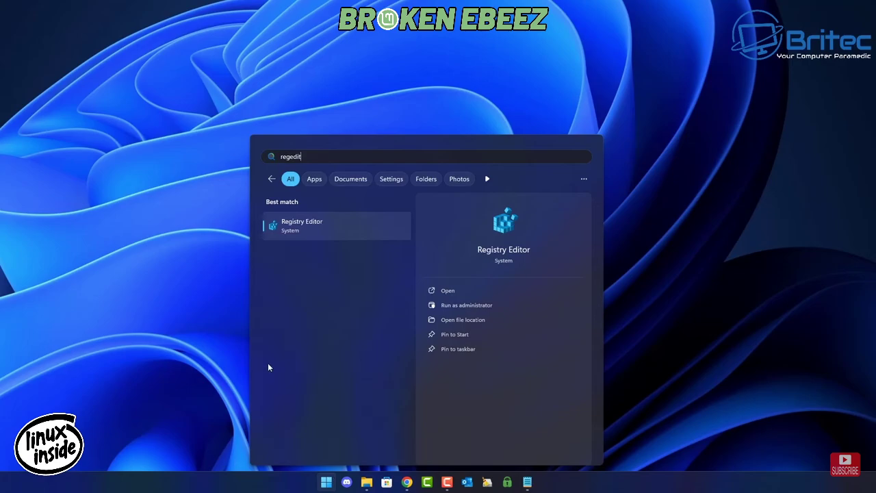
click(320, 229)
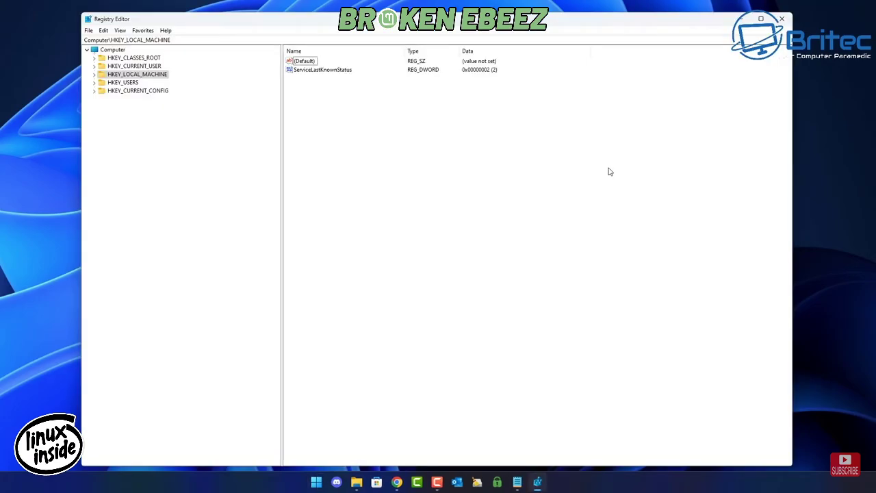
click(113, 51)
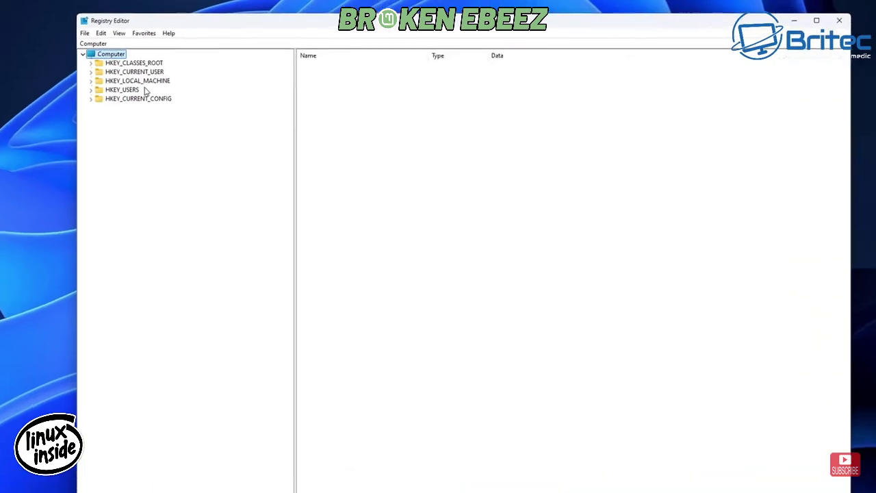
click(116, 74)
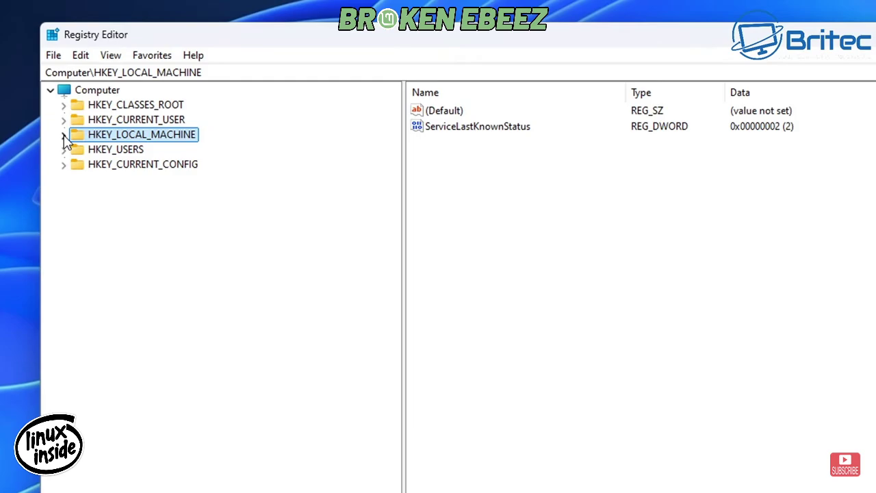
click(64, 135)
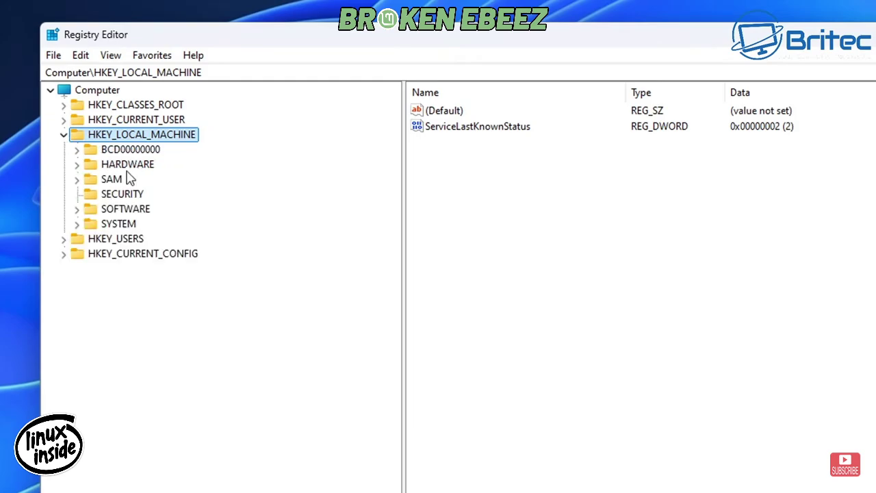
click(122, 209)
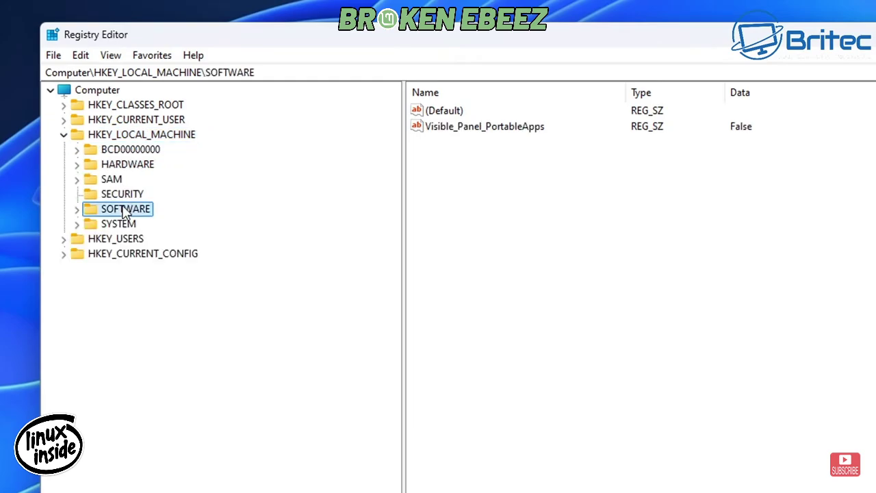
click(76, 211)
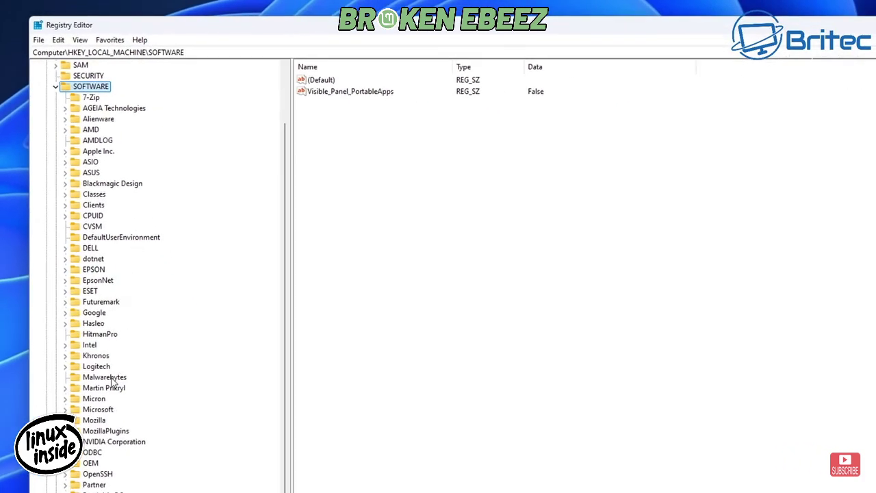
Navigate through Policies\Microsoft\Windows and select the WindowsUpdate key.
scroll(114, 390, down, 1)
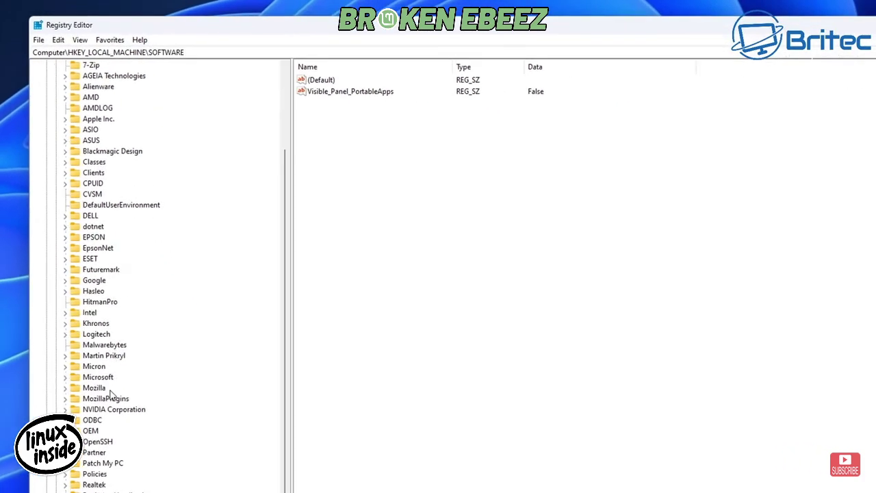
click(101, 475)
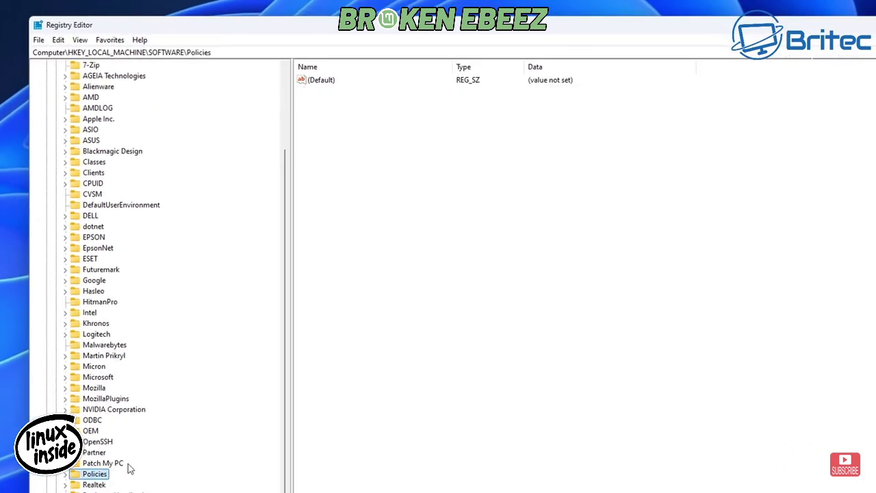
click(65, 473)
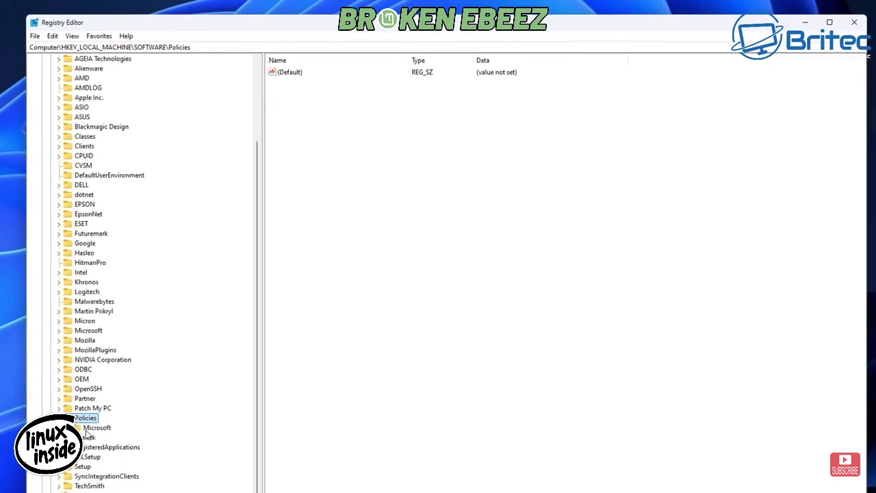
double_click(102, 456)
scroll(198, 415, down, 3)
scroll(172, 421, down, 1)
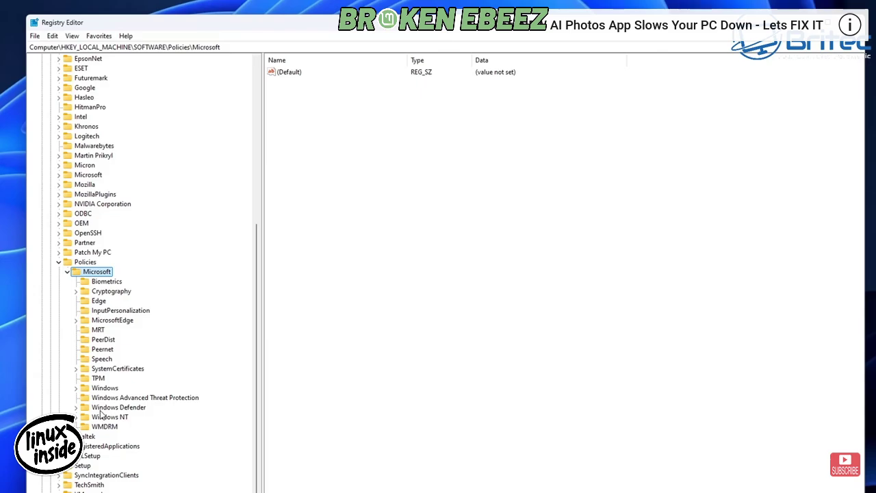
click(104, 388)
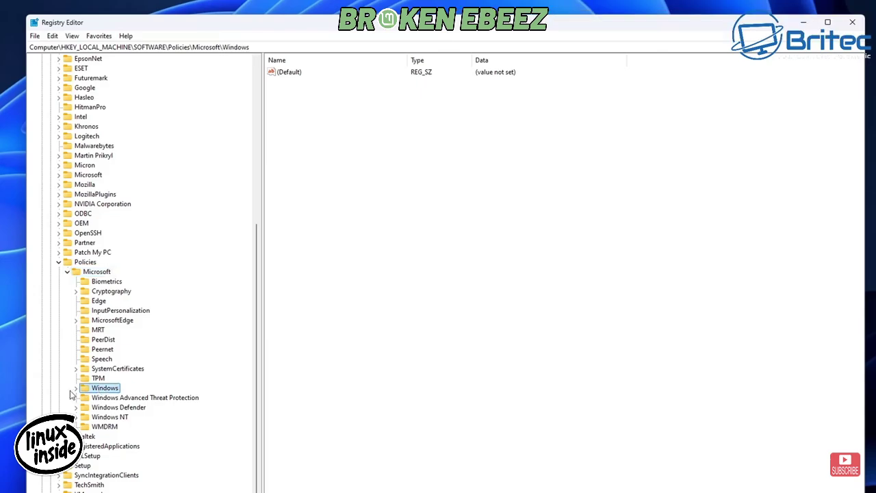
click(77, 389)
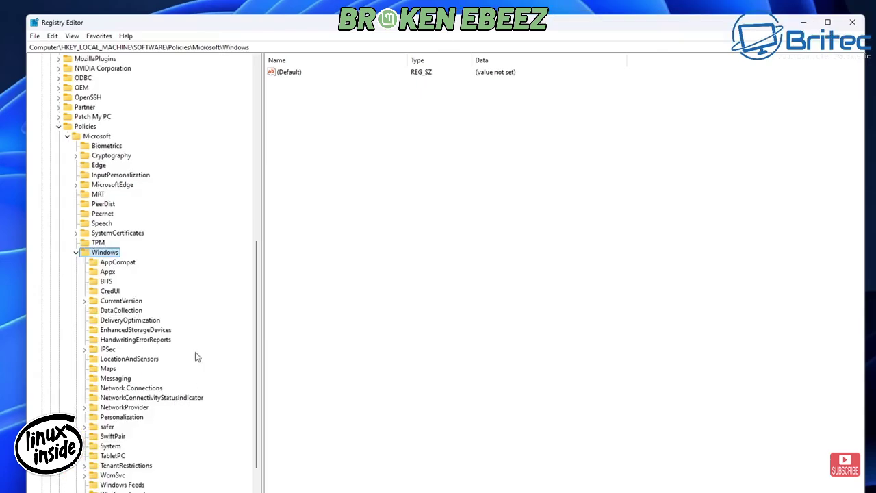
scroll(195, 357, down, 1)
scroll(196, 357, down, 3)
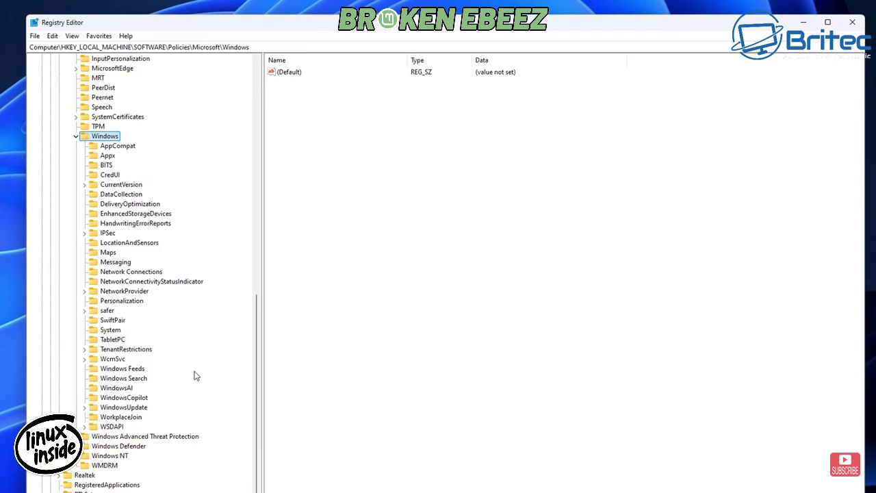
click(114, 409)
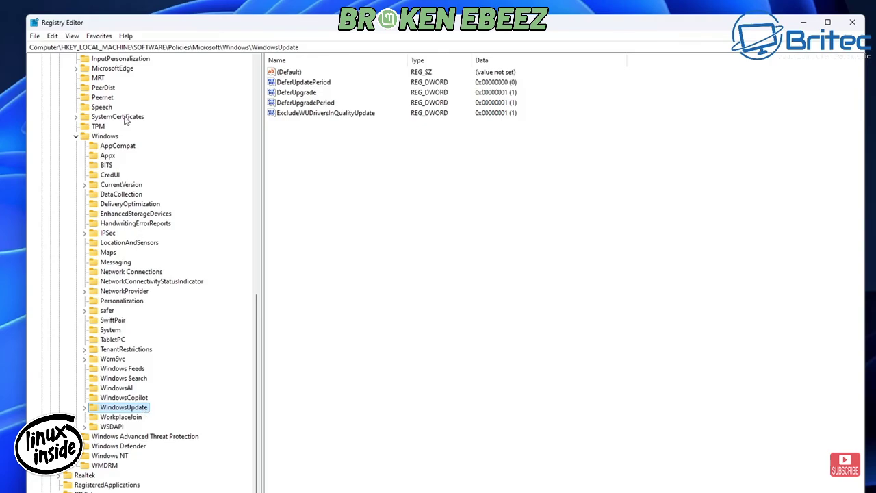
Reselect the WindowsUpdate key and expand it to reveal its AU subkey.
right_click(105, 137)
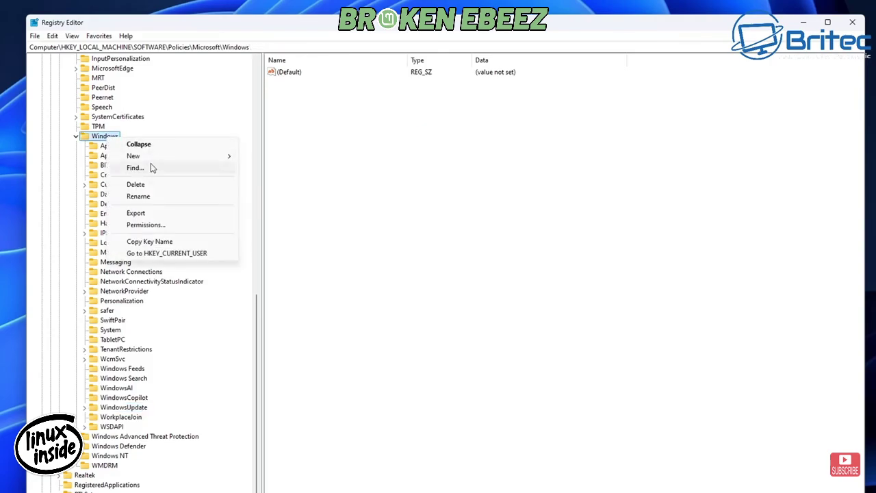
mouse_move(133, 156)
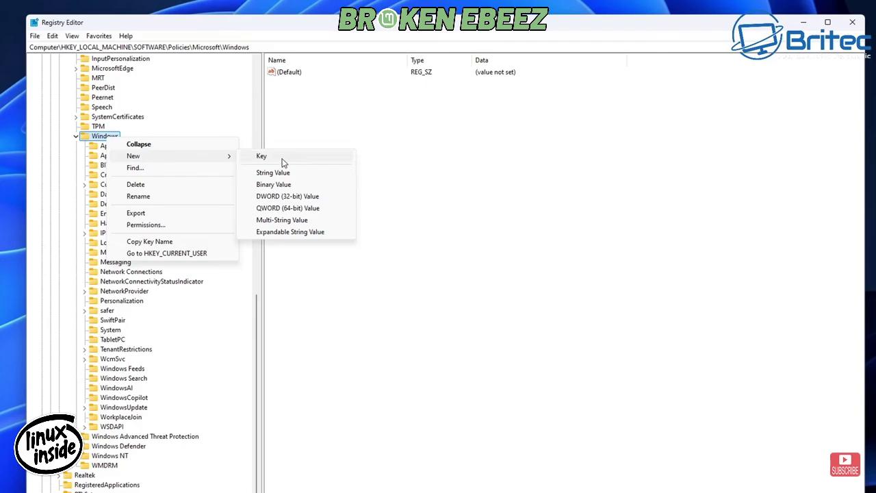
click(294, 334)
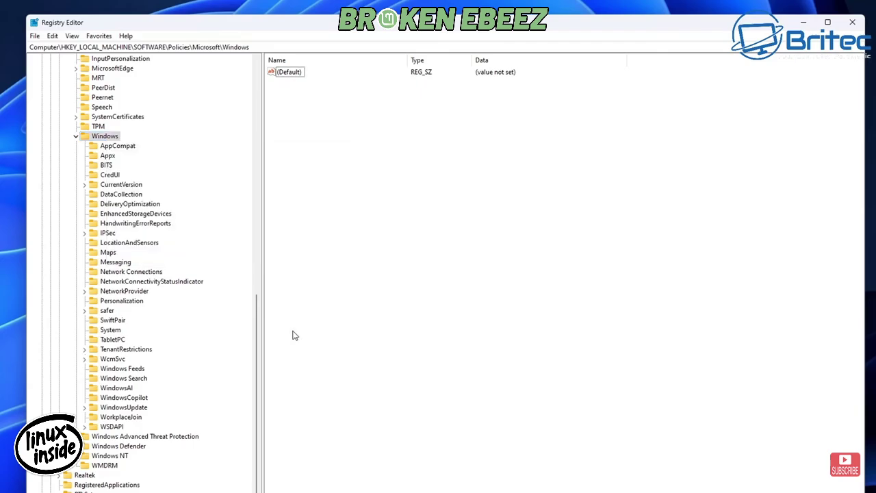
click(133, 410)
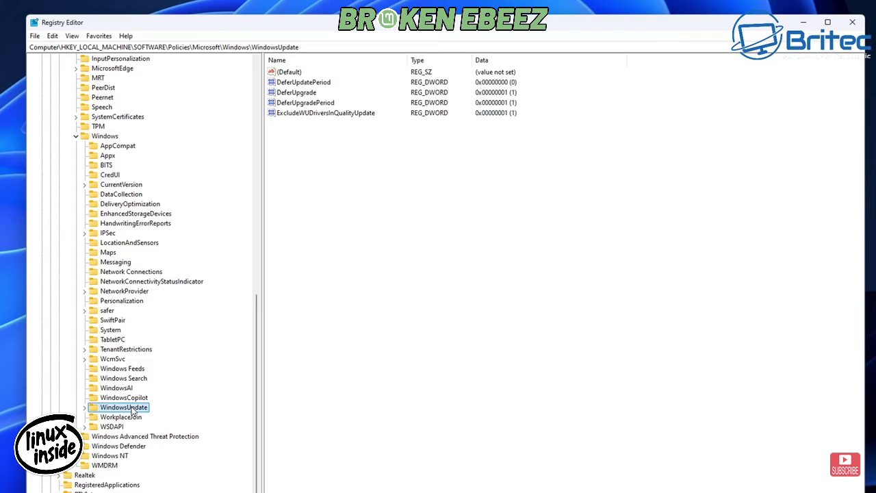
click(84, 408)
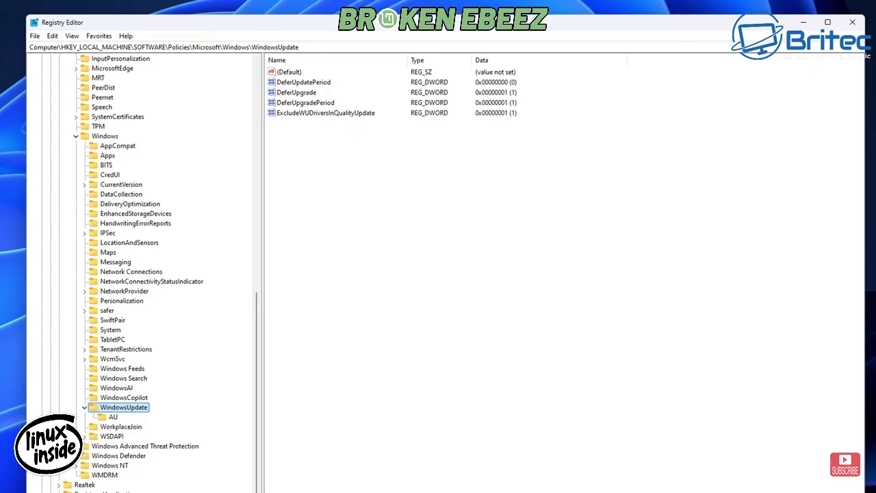
click(397, 213)
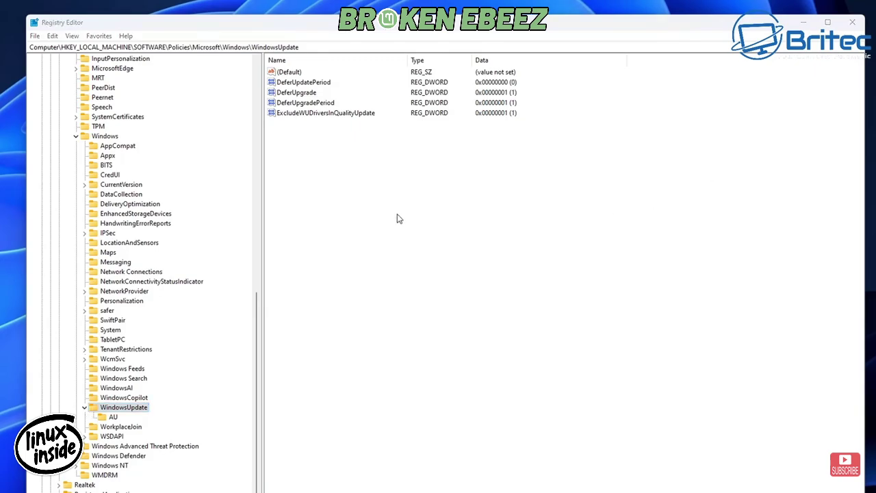
Create the DWORD value TargetReleaseVersion with data 1.
right_click(298, 152)
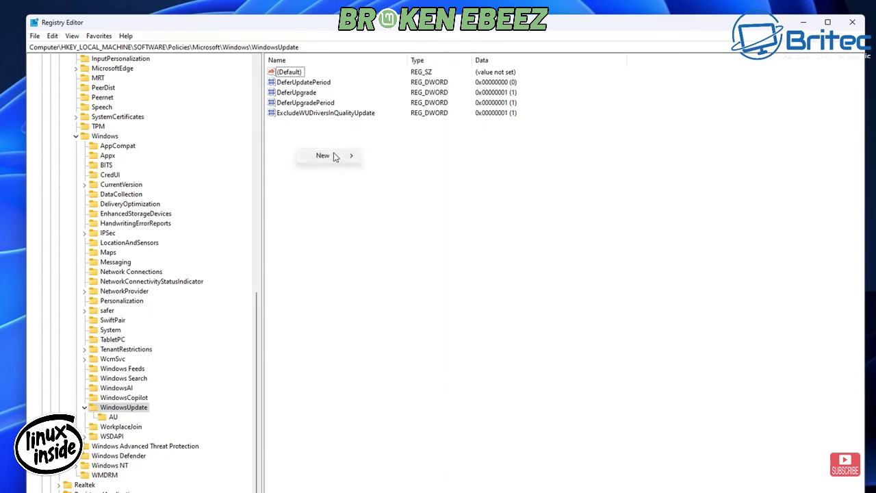
mouse_move(323, 156)
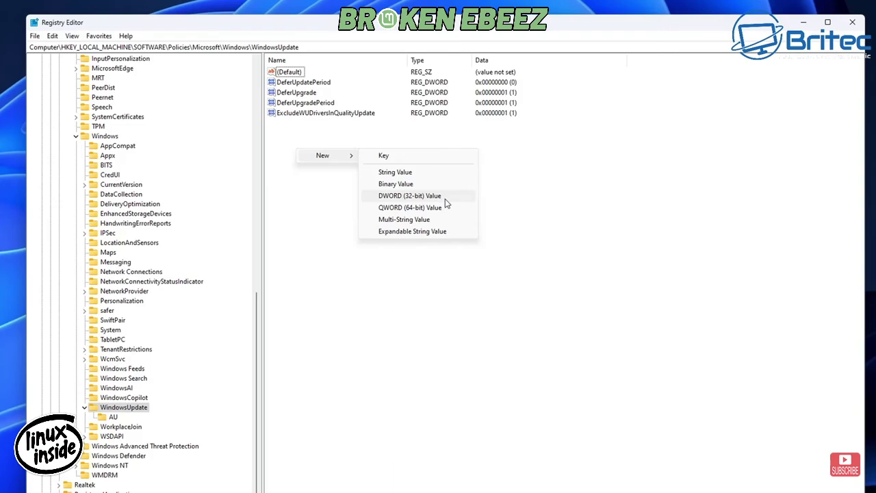
click(445, 199)
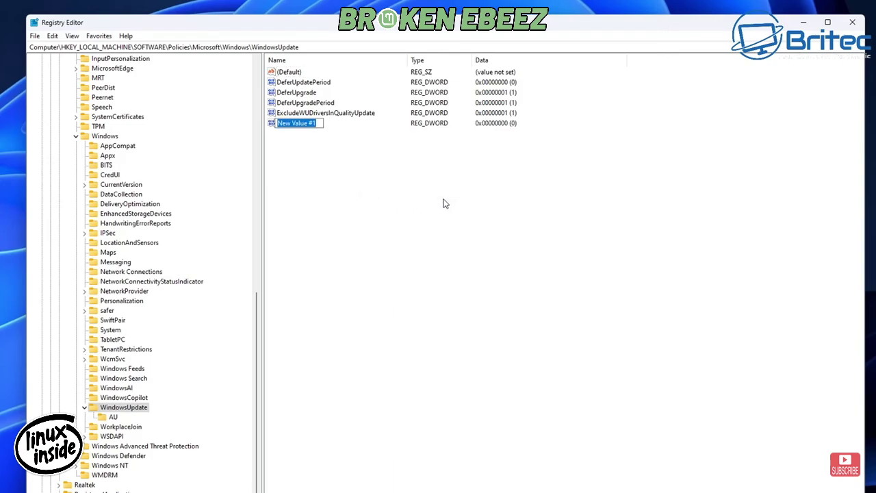
text(Tar)
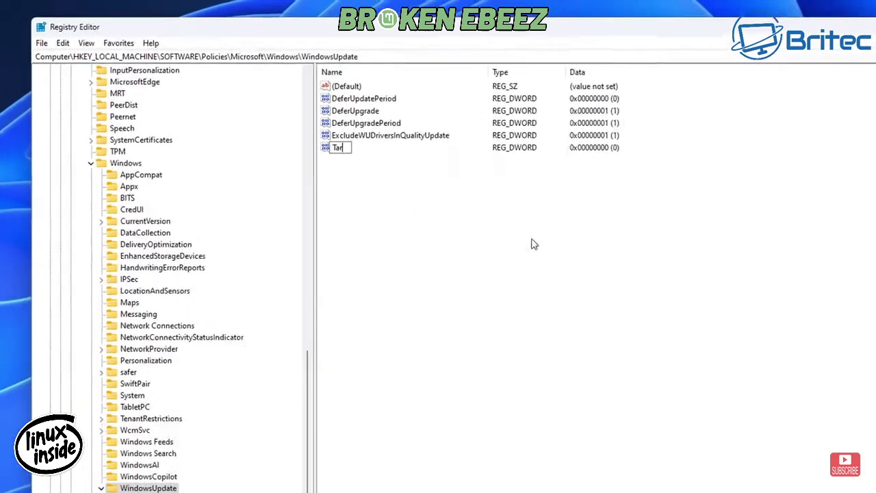
text(get)
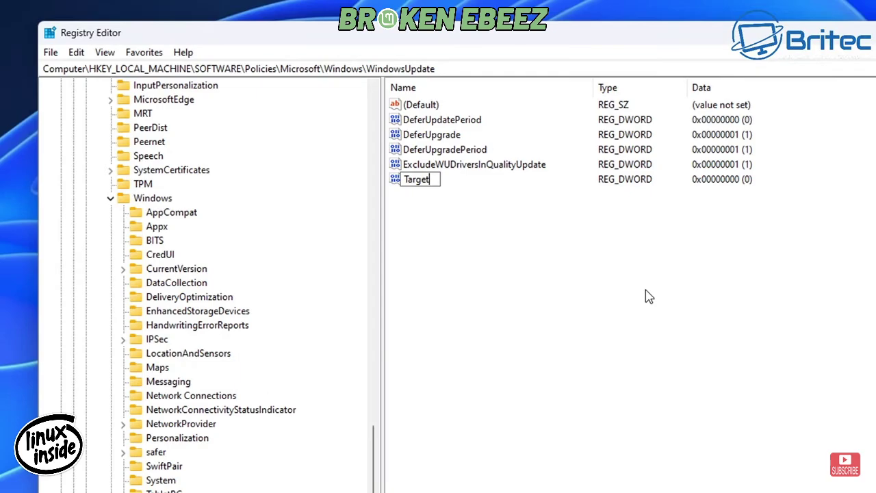
text(ReleaseVersion)
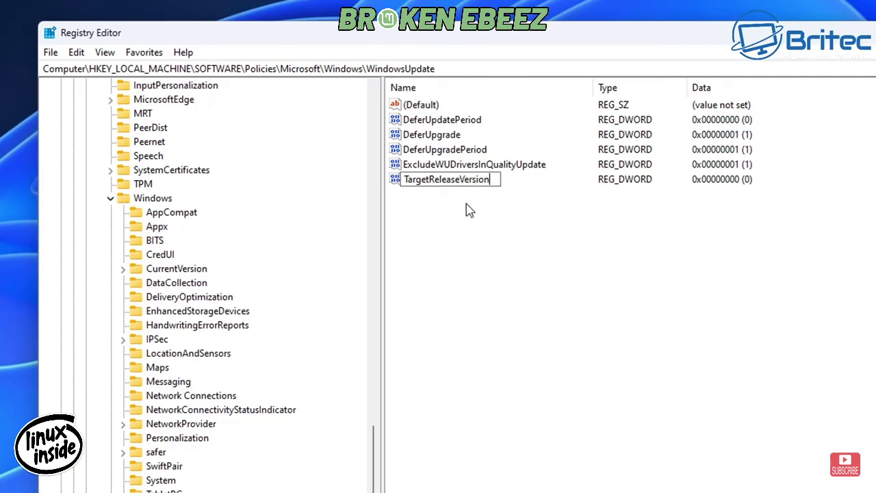
key(Return)
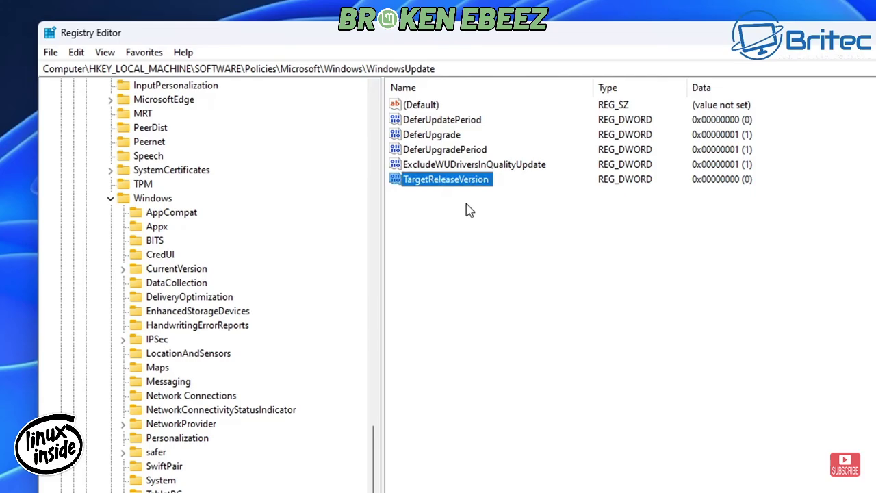
double_click(468, 183)
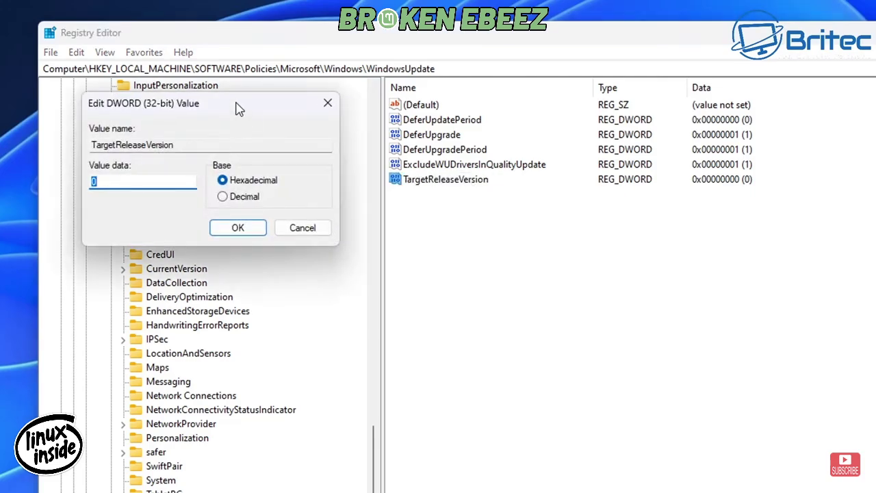
mouse_move(237, 108)
mouse_down()
mouse_move(448, 152)
mouse_move(538, 217)
mouse_move(546, 212)
mouse_up()
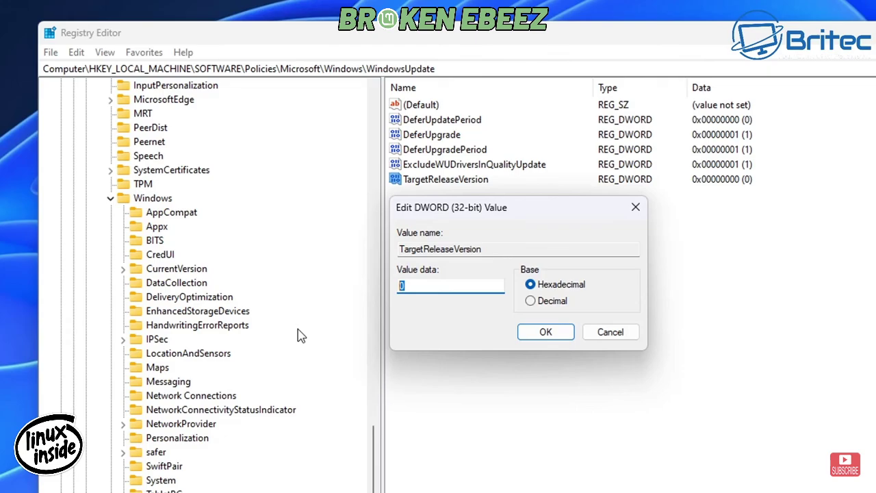
text(1)
click(571, 336)
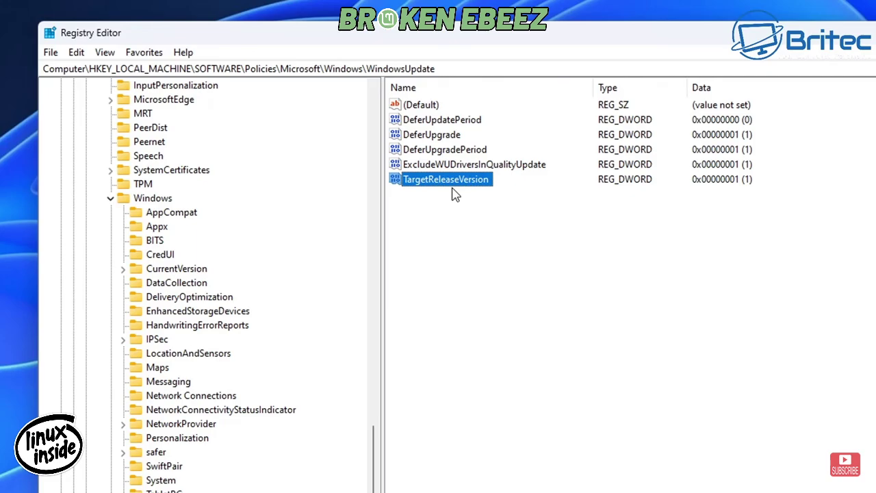
click(449, 216)
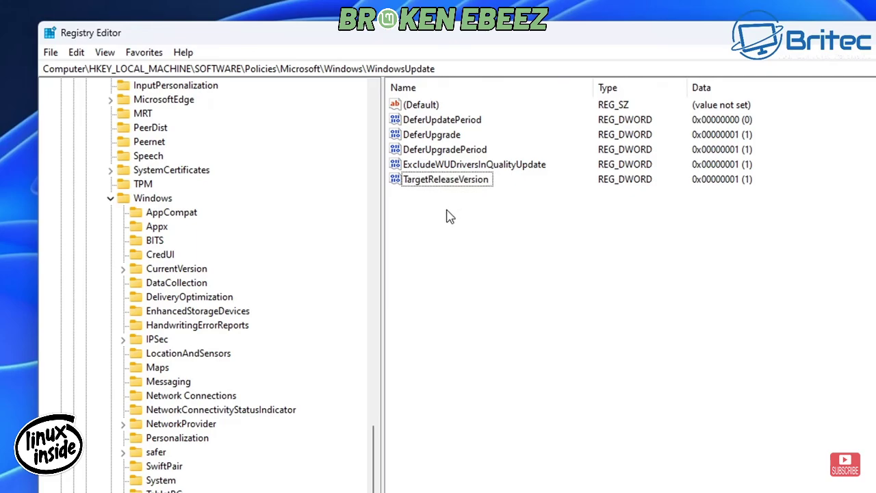
Create the string value ProductVersion with data 'Windows 11'.
right_click(449, 216)
mouse_move(487, 220)
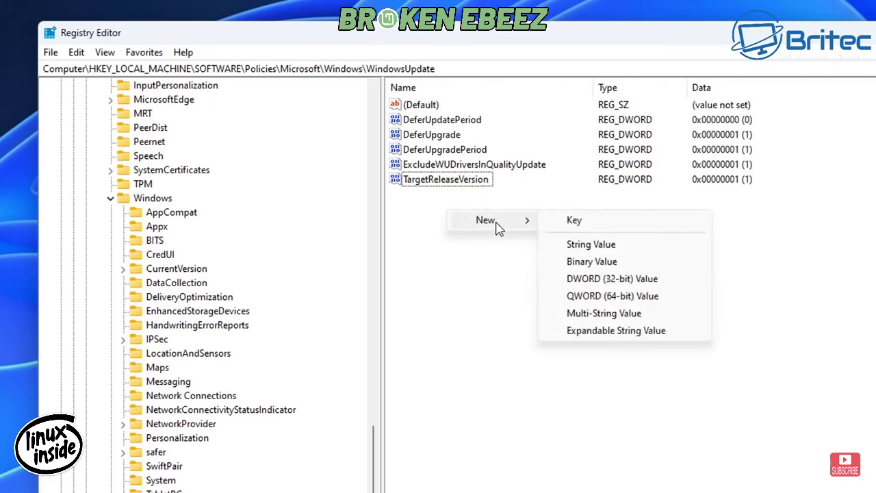
click(641, 250)
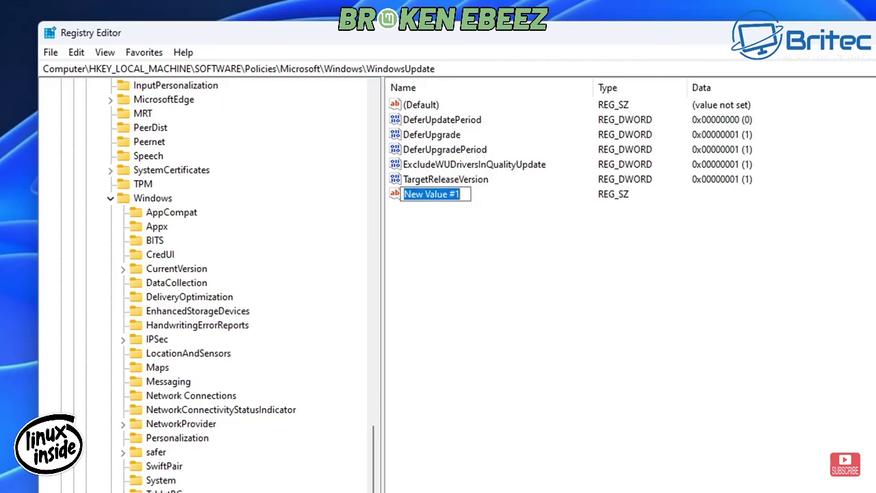
text(ProductVersion)
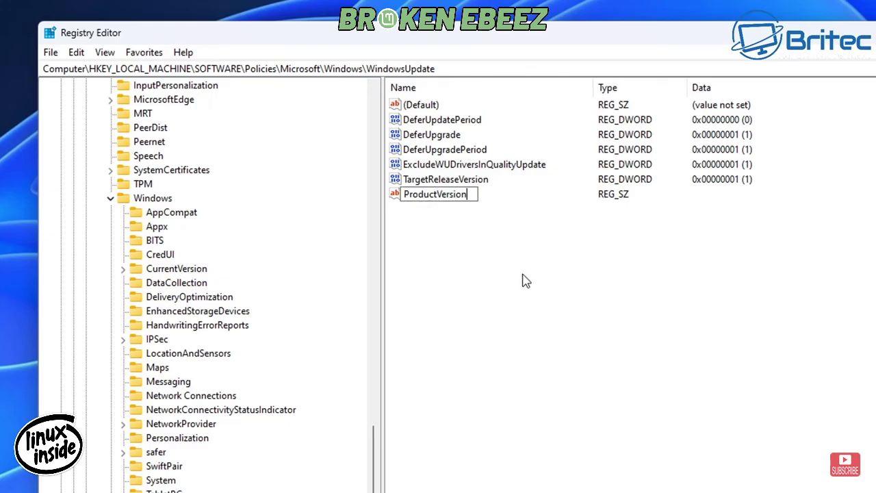
key(Return)
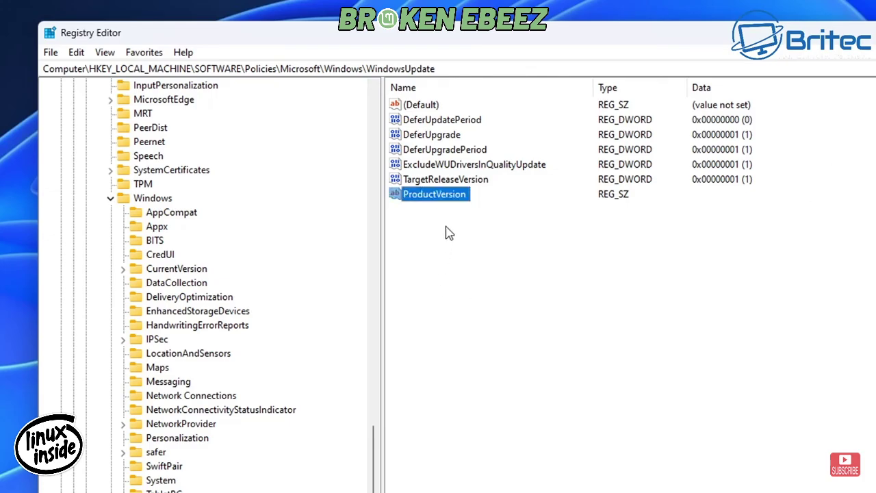
double_click(454, 196)
drag(248, 107, 482, 213)
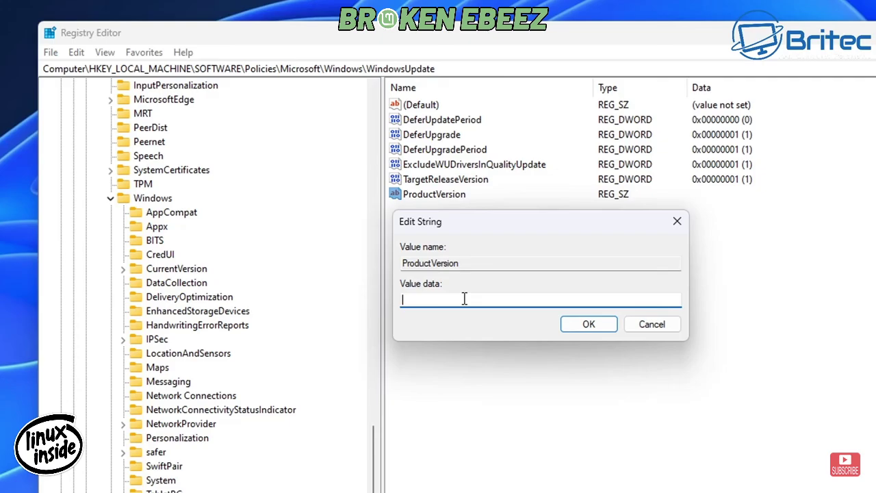
text(Windows 11)
click(604, 329)
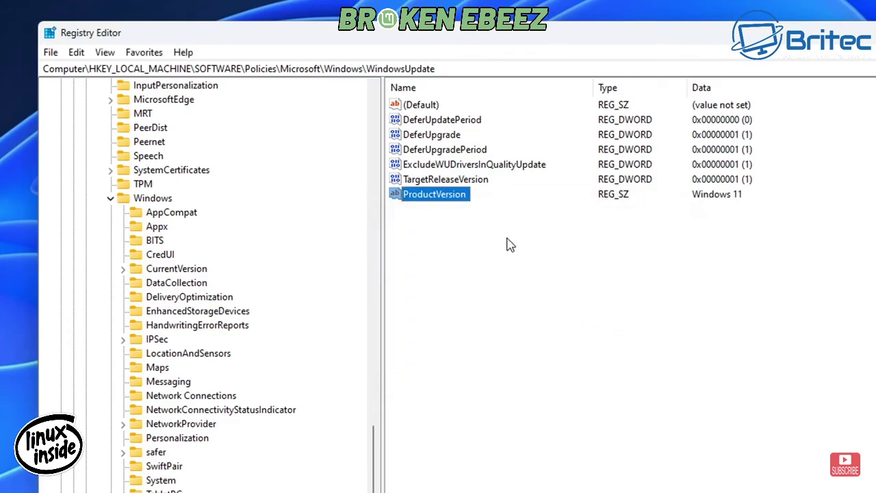
click(431, 234)
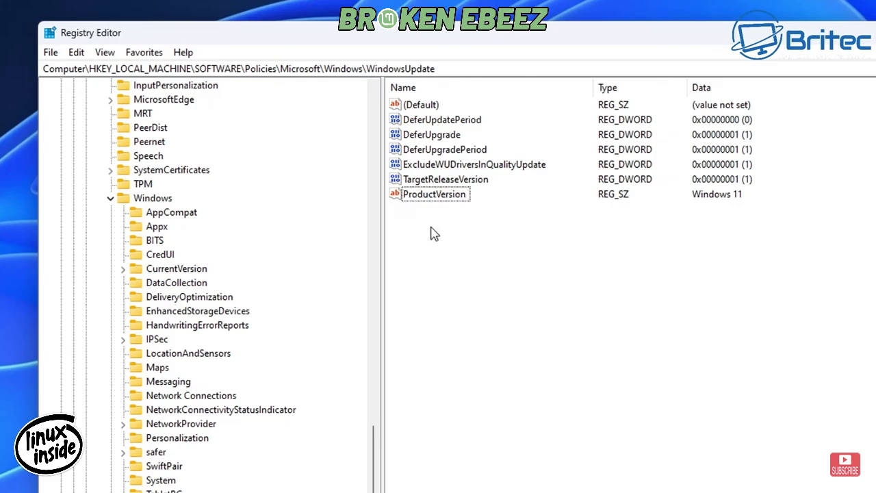
Create the string value TargetReleaseVersionInfo with data '23H2'.
right_click(432, 234)
mouse_move(472, 237)
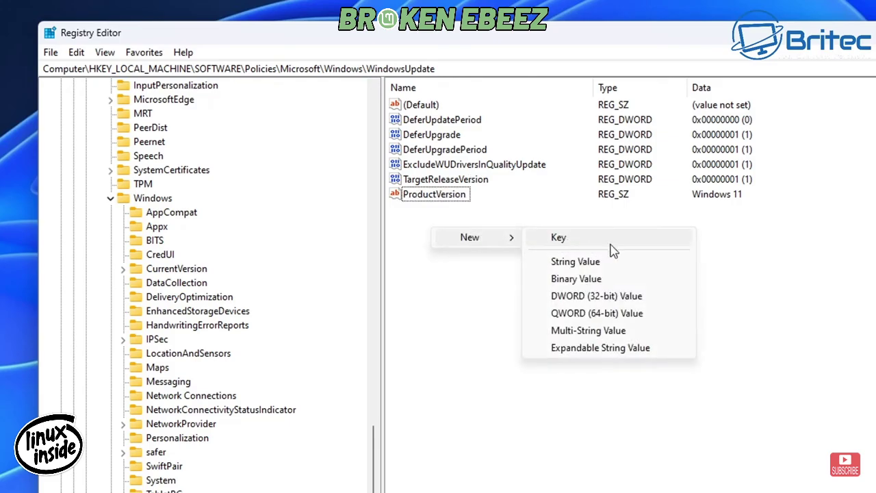
click(624, 268)
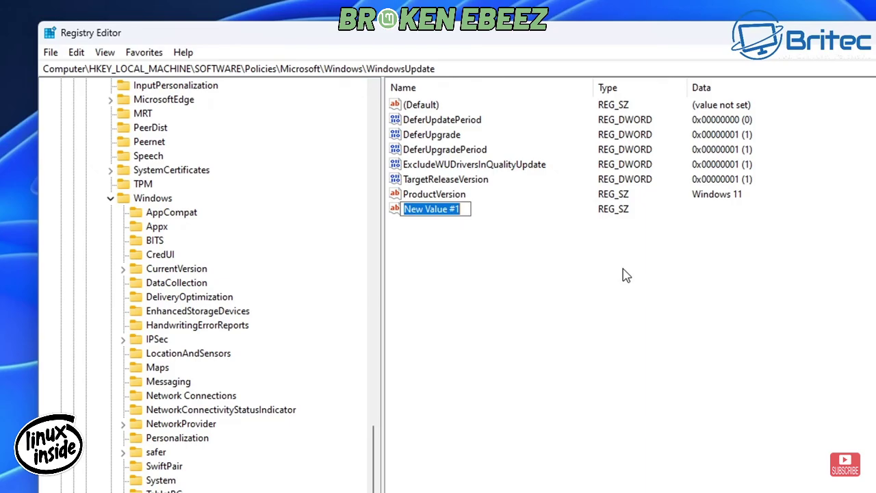
text(TargetRelease)
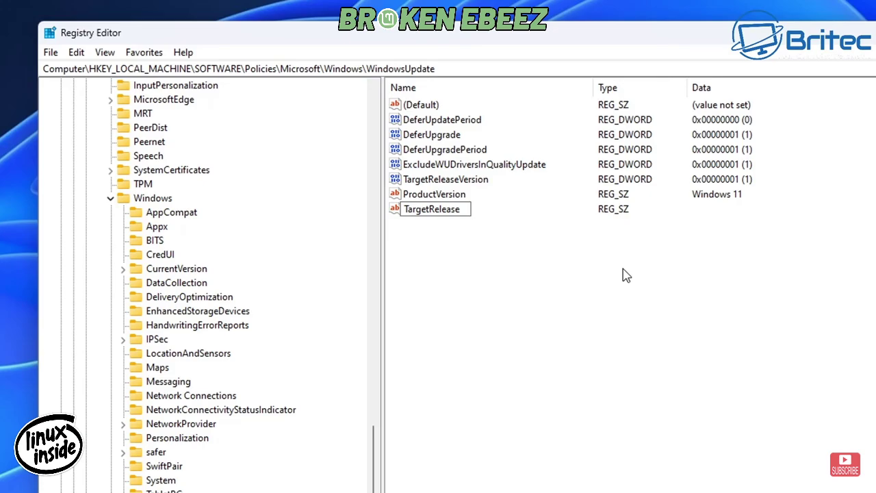
text(VersionInfo)
key(Return)
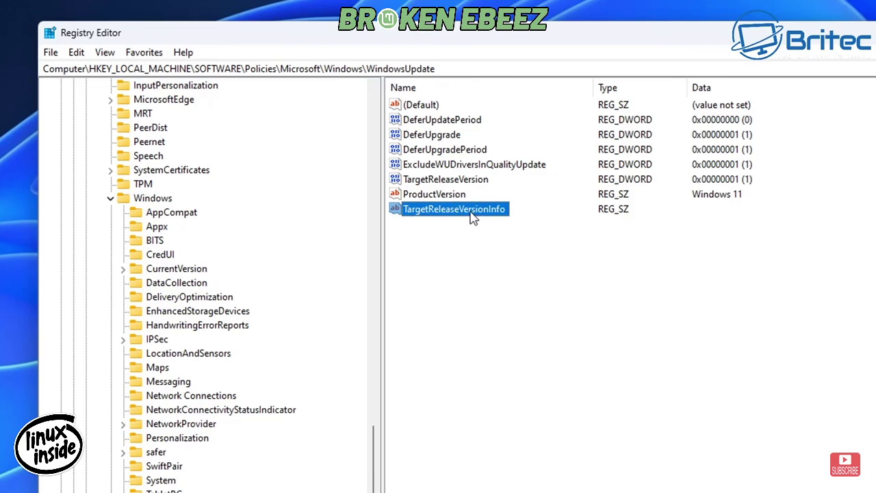
double_click(473, 218)
drag(299, 107, 609, 238)
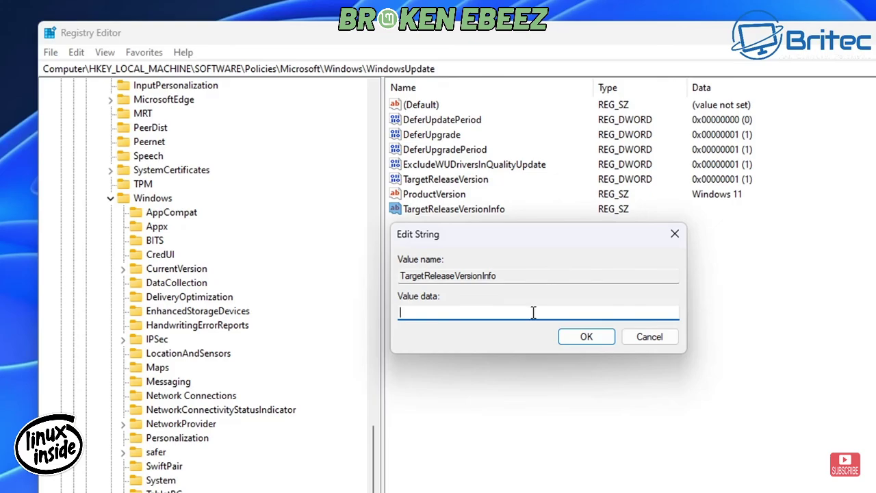
text(23H2)
click(585, 342)
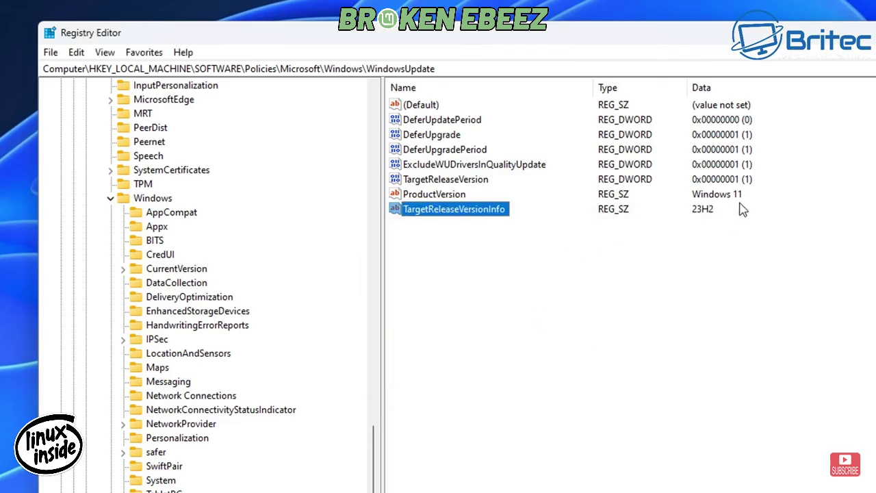
click(419, 232)
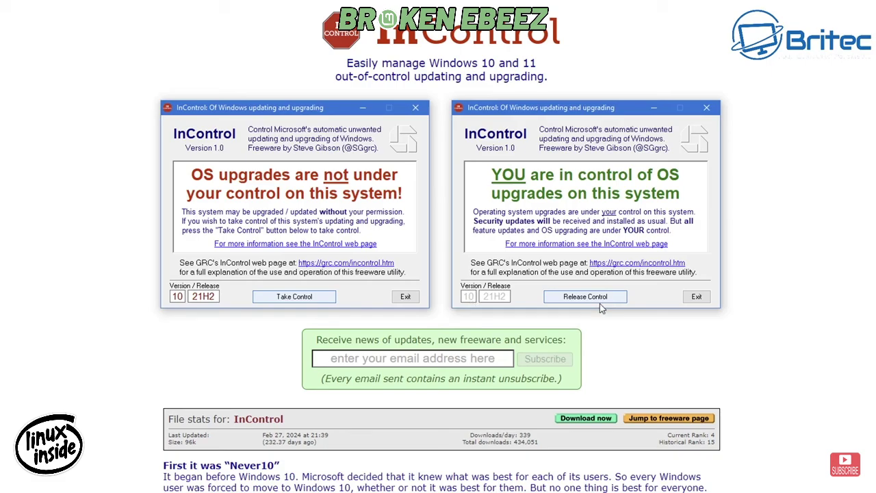
Scroll through the InControl article and follow its Never10 link.
scroll(602, 307, down, 3)
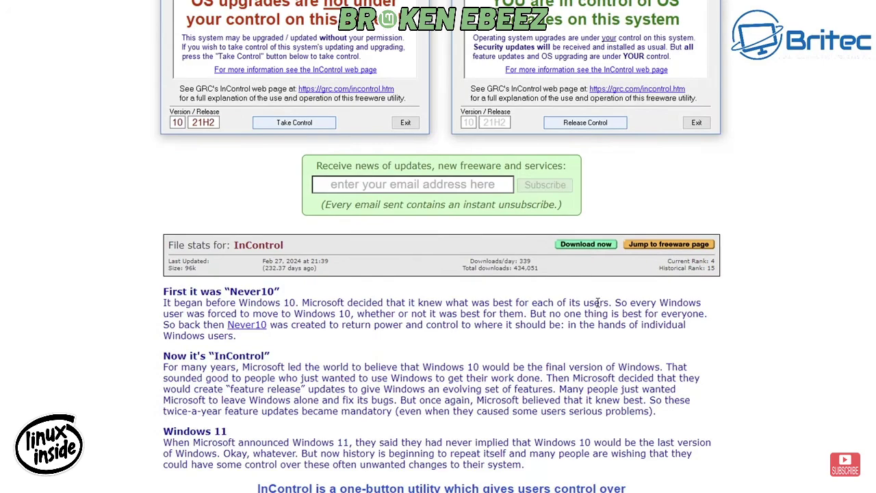
scroll(598, 302, down, 2)
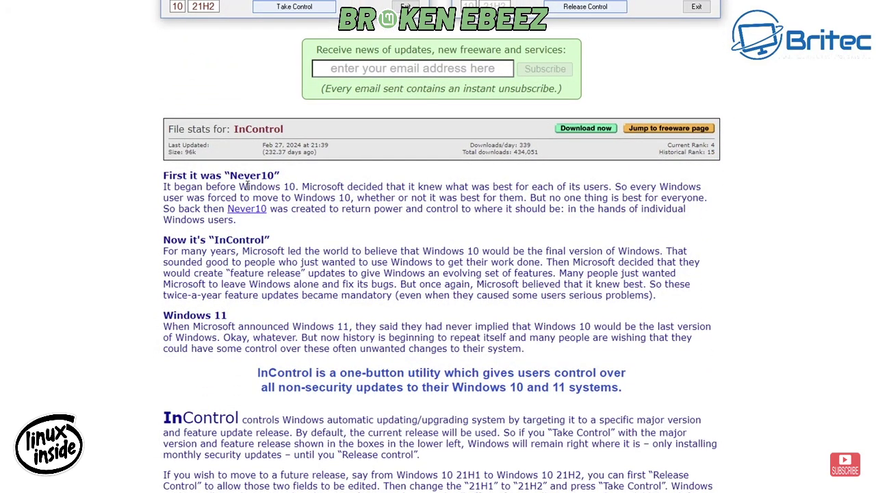
click(247, 209)
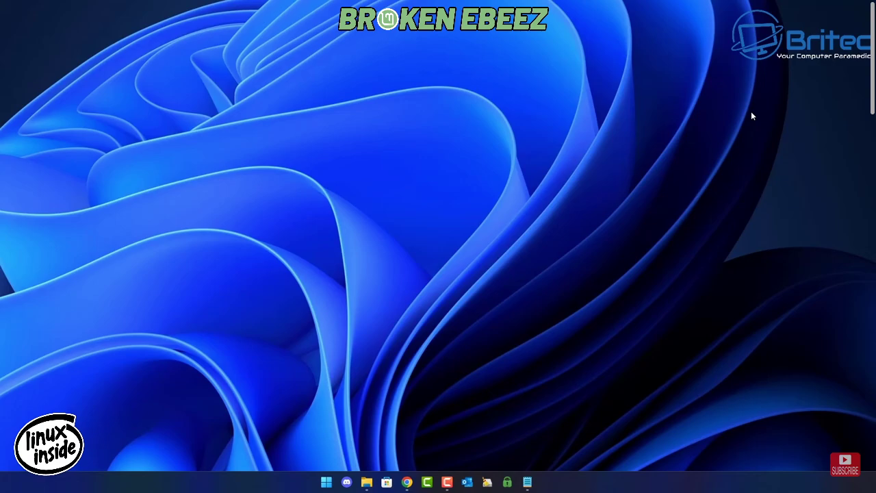
Launch Settings from the Start menu and select Windows Update in the sidebar.
click(327, 482)
click(538, 213)
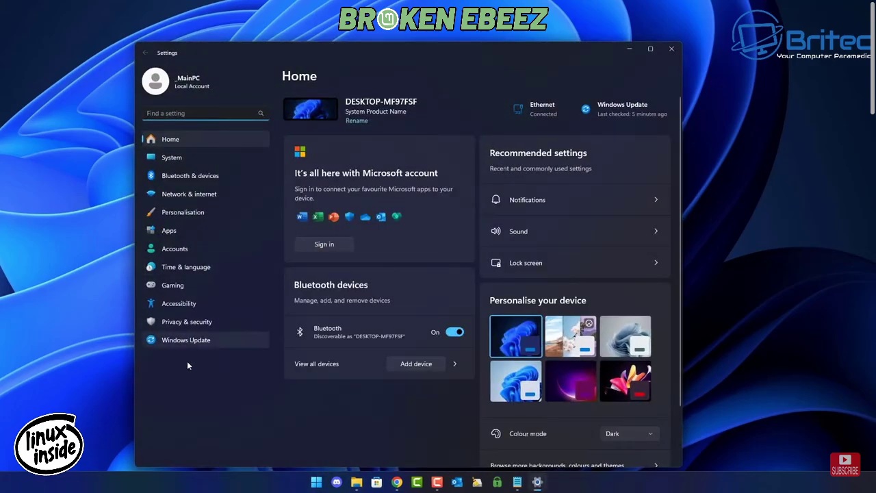
click(188, 342)
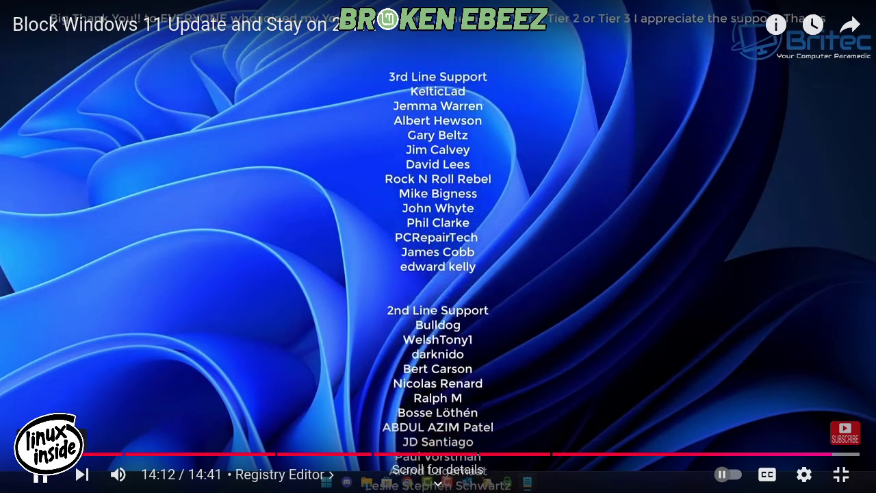
Pause the YouTube video, exit full screen, and minimise Firefox to show the Linux Mint desktop.
key(space)
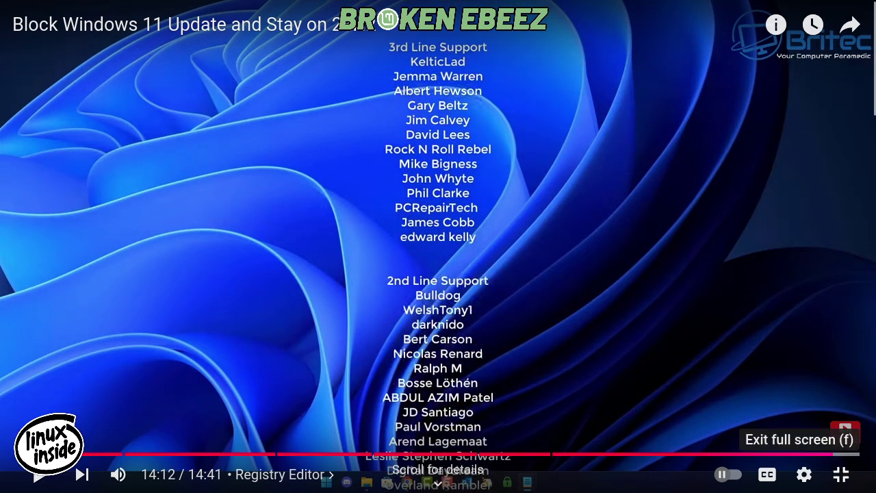
click(842, 474)
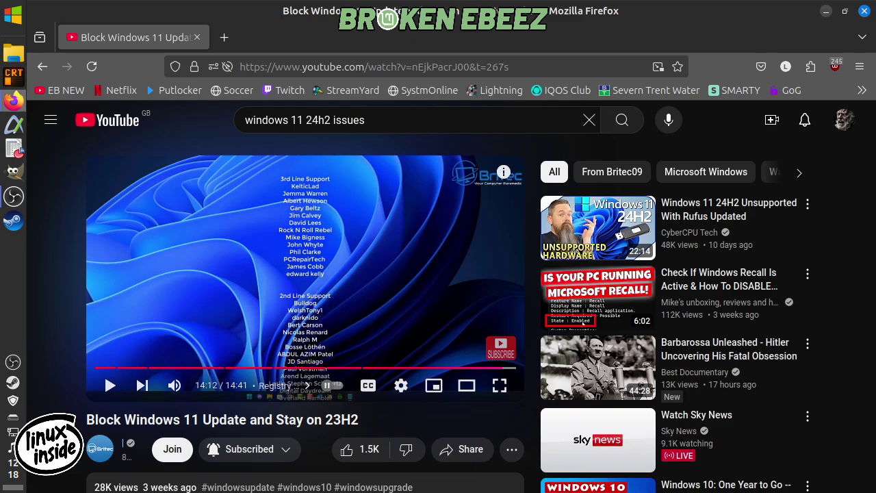
click(827, 11)
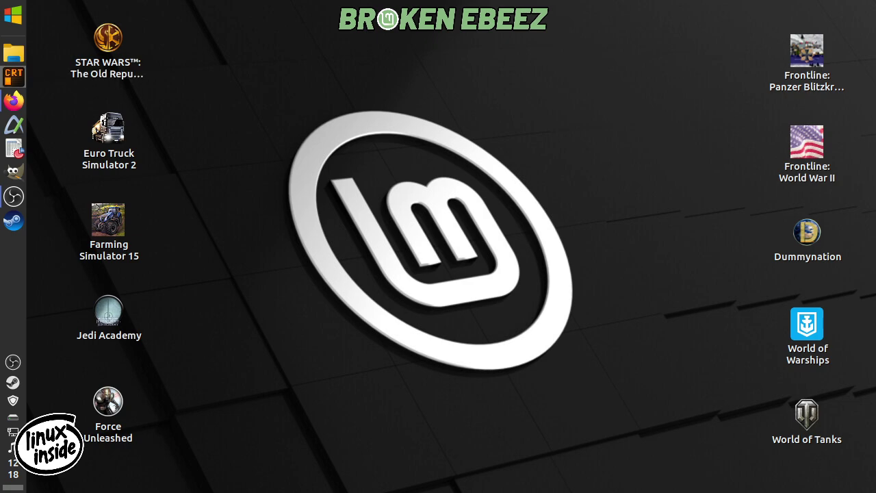
Launch the retro-style terminal, then close it to return to the desktop with game shortcuts.
click(14, 77)
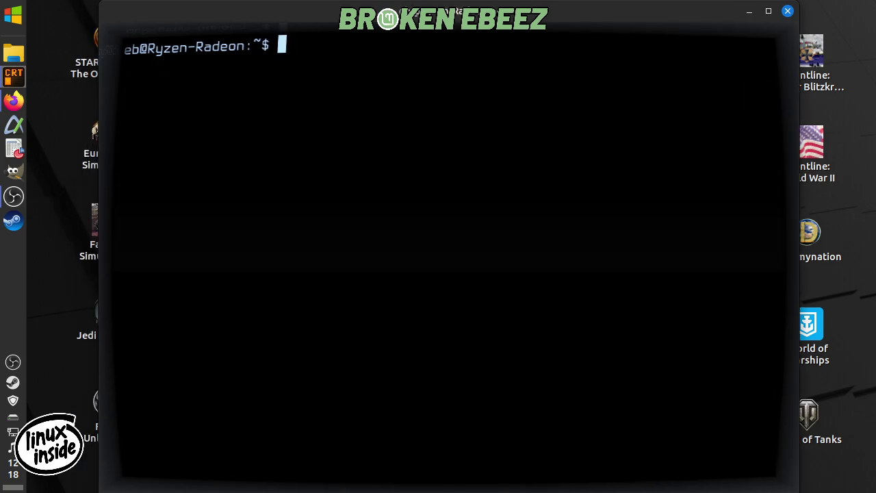
click(788, 11)
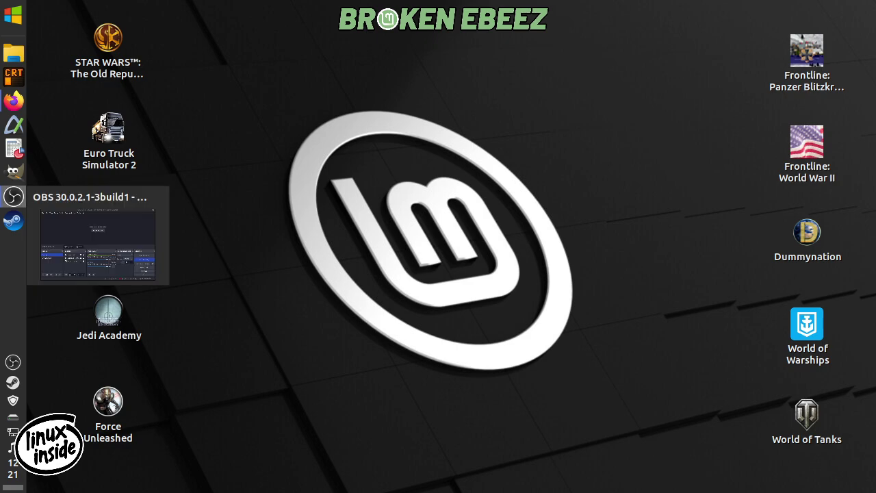
Restore the OBS Studio main window showing the Gaming scene, recording still running.
click(14, 197)
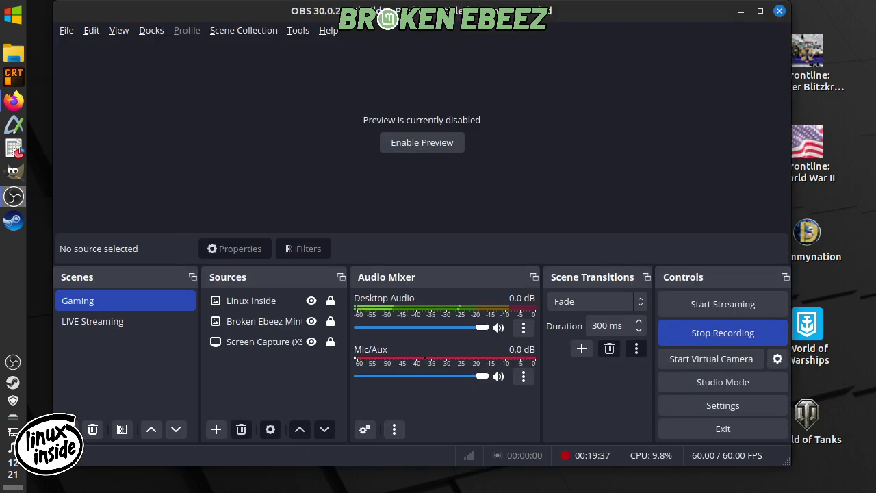